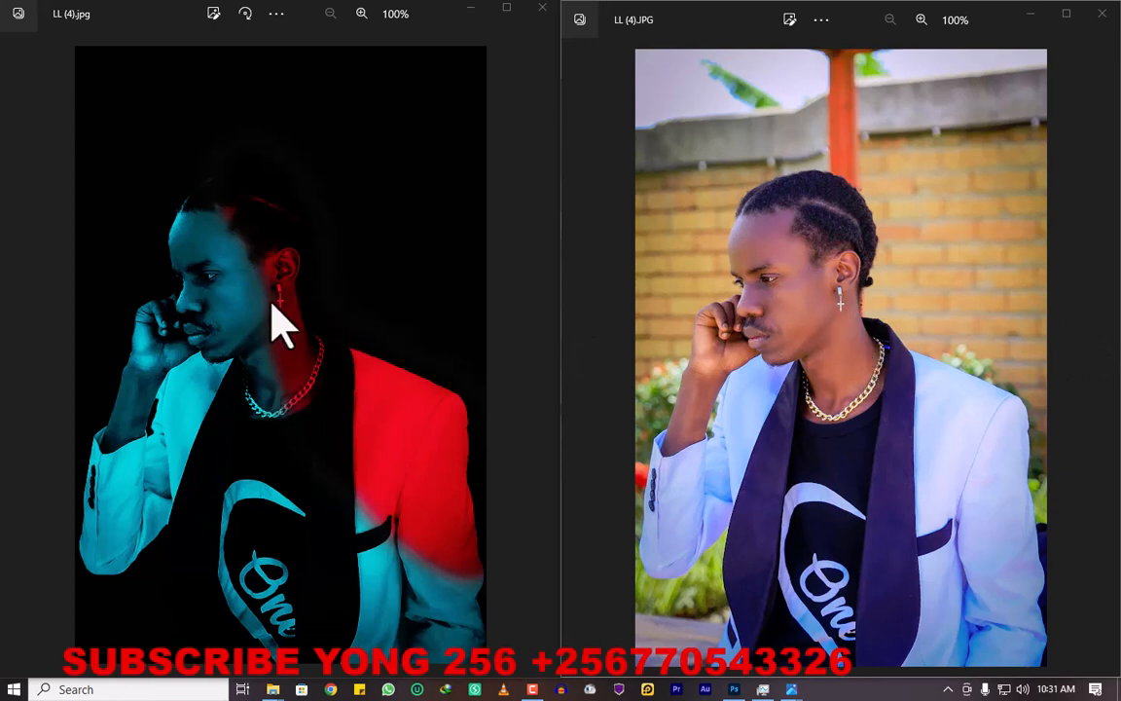
- Compare the edited red-and-cyan LL (4) portrait with the original photo and minimize both image windows
{"action": "left_click", "coordinate": [506, 8]}
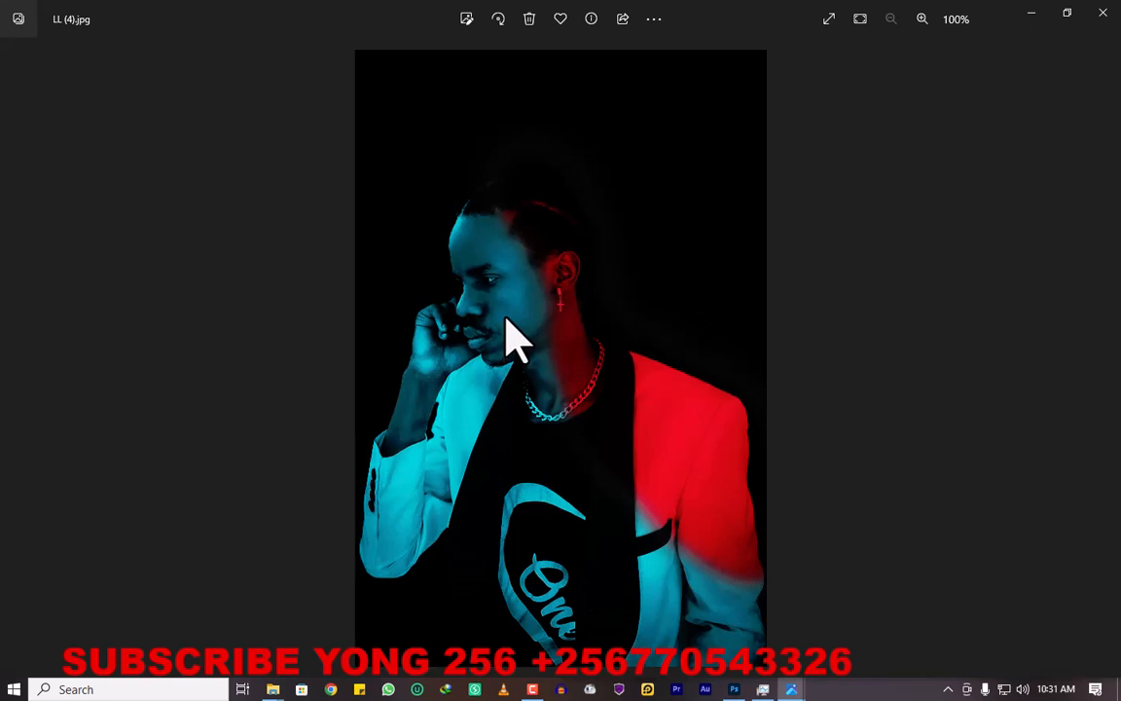
{"action": "left_click", "coordinate": [1079, 13]}
{"action": "left_click_drag", "start_coordinate": [593, 67], "coordinate": [10, 64]}
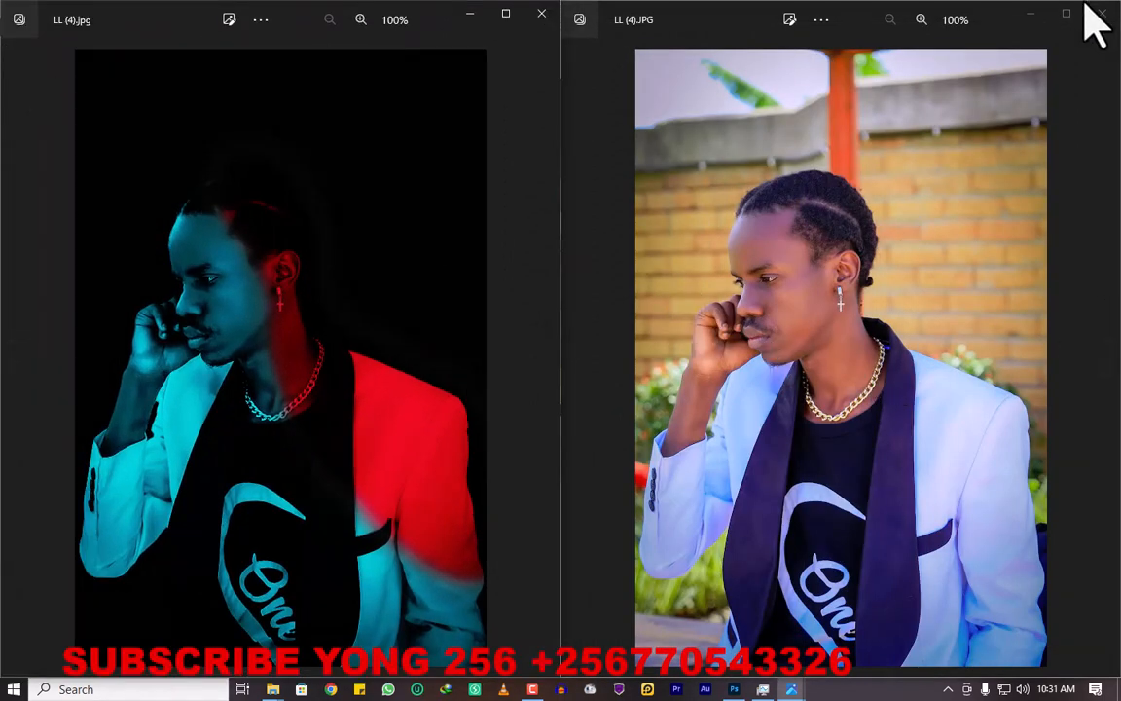
{"action": "left_click", "coordinate": [1031, 14]}
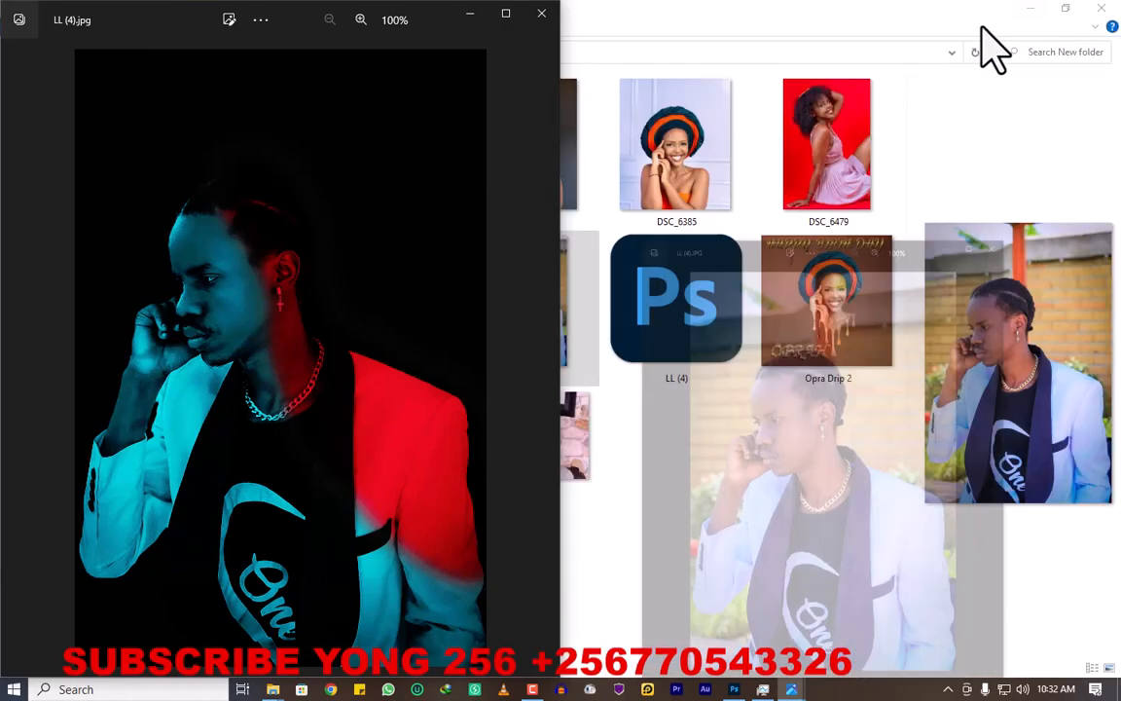
{"action": "left_click", "coordinate": [472, 14]}
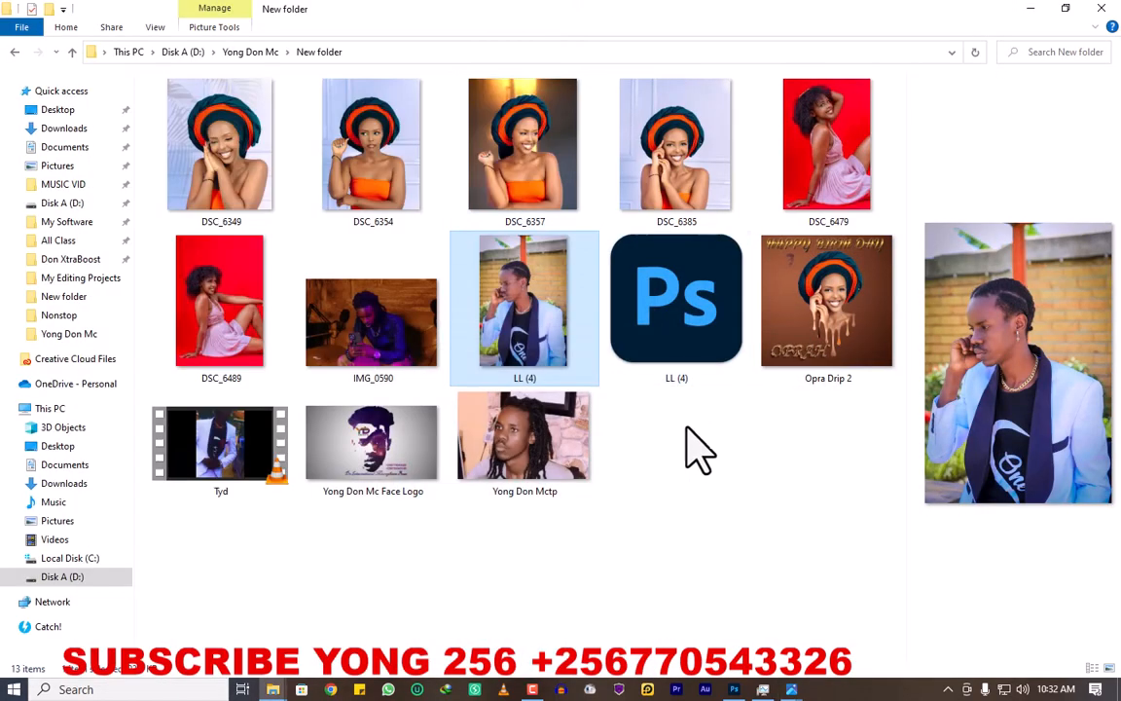
- Open the original LL (4) JPG photo from the folder in Photoshop
{"action": "left_click", "coordinate": [734, 690]}
{"action": "left_click", "coordinate": [730, 693]}
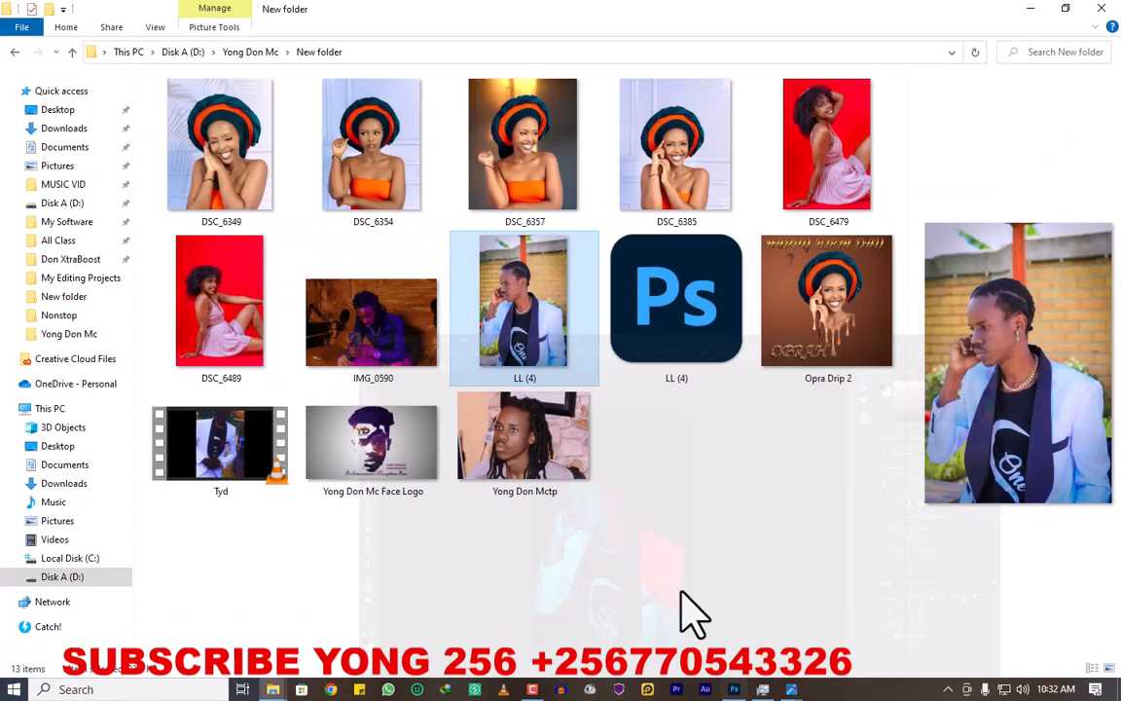
{"action": "right_click", "coordinate": [513, 322]}
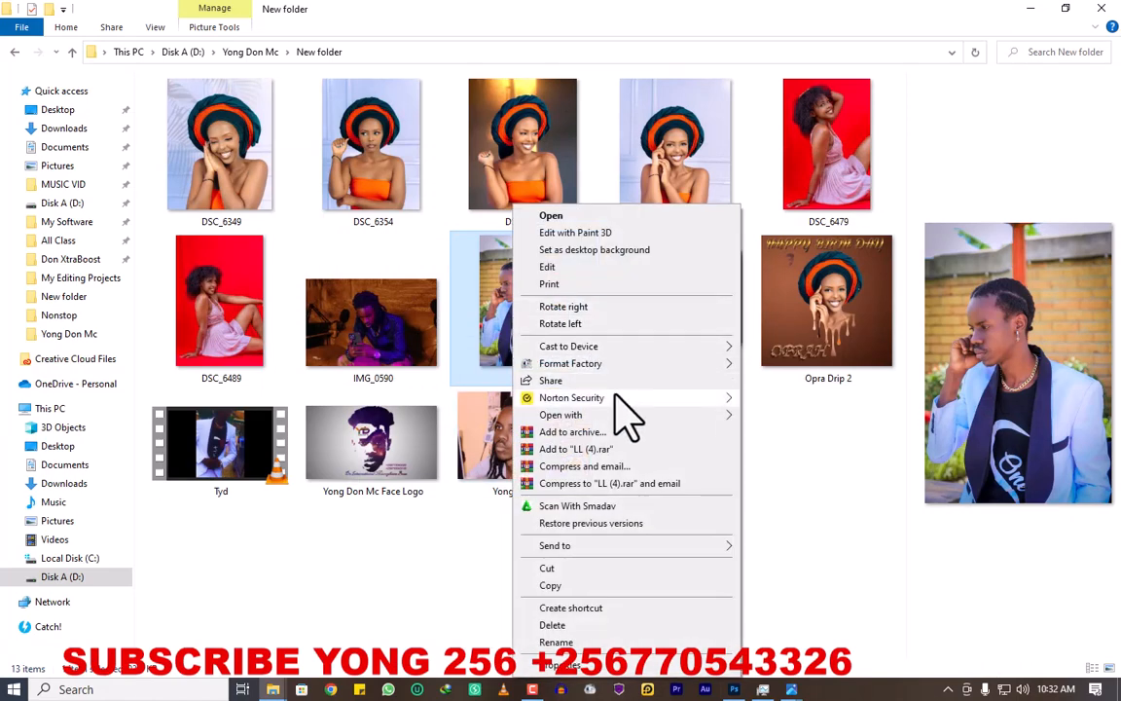
{"action": "mouse_move", "coordinate": [611, 416]}
{"action": "left_click", "coordinate": [791, 417]}
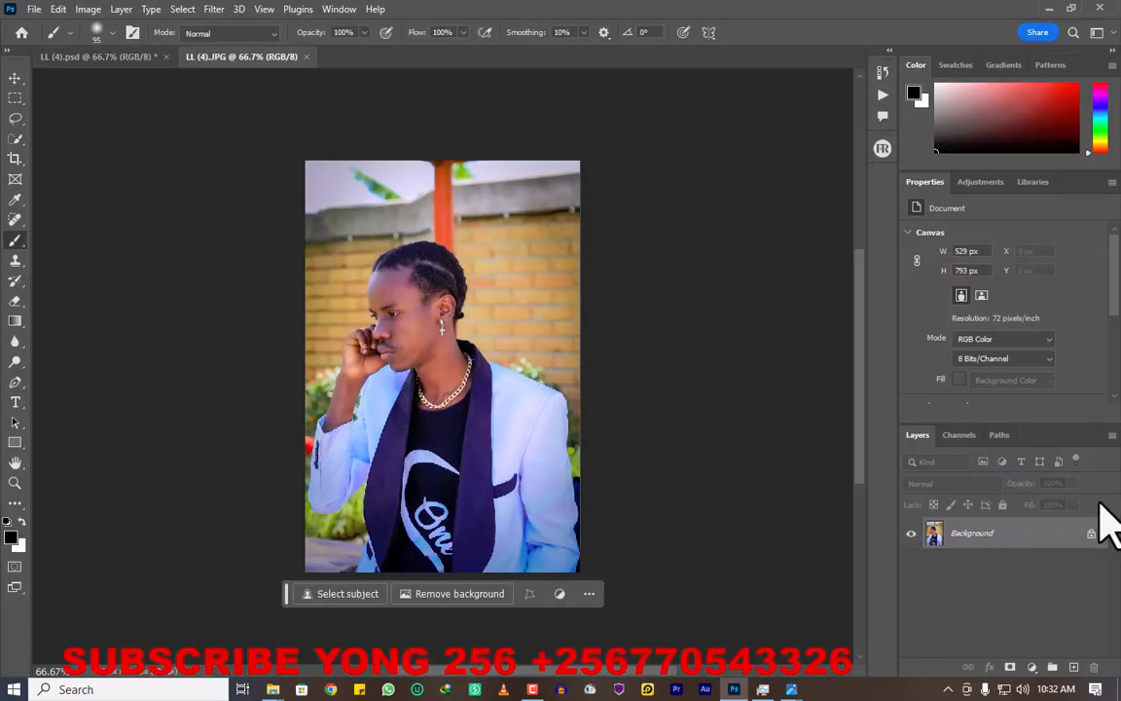
- Unlock the photo's Background layer and remove the background around the man
{"action": "left_click", "coordinate": [1092, 534]}
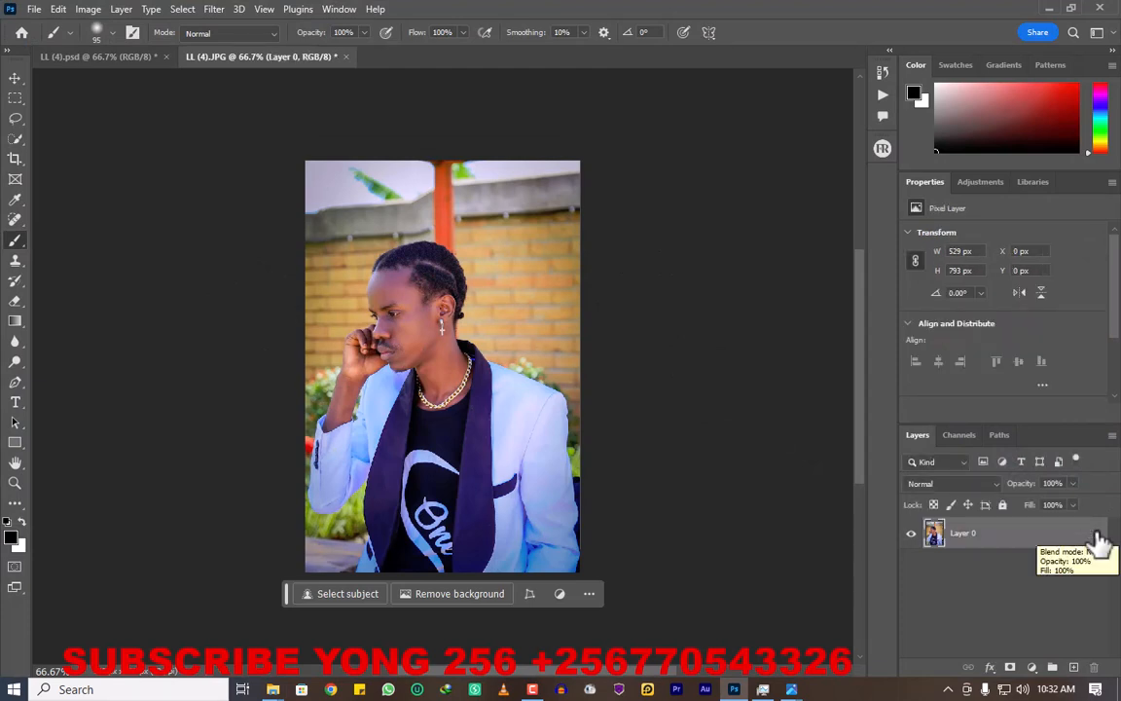
{"action": "left_click", "coordinate": [539, 693]}
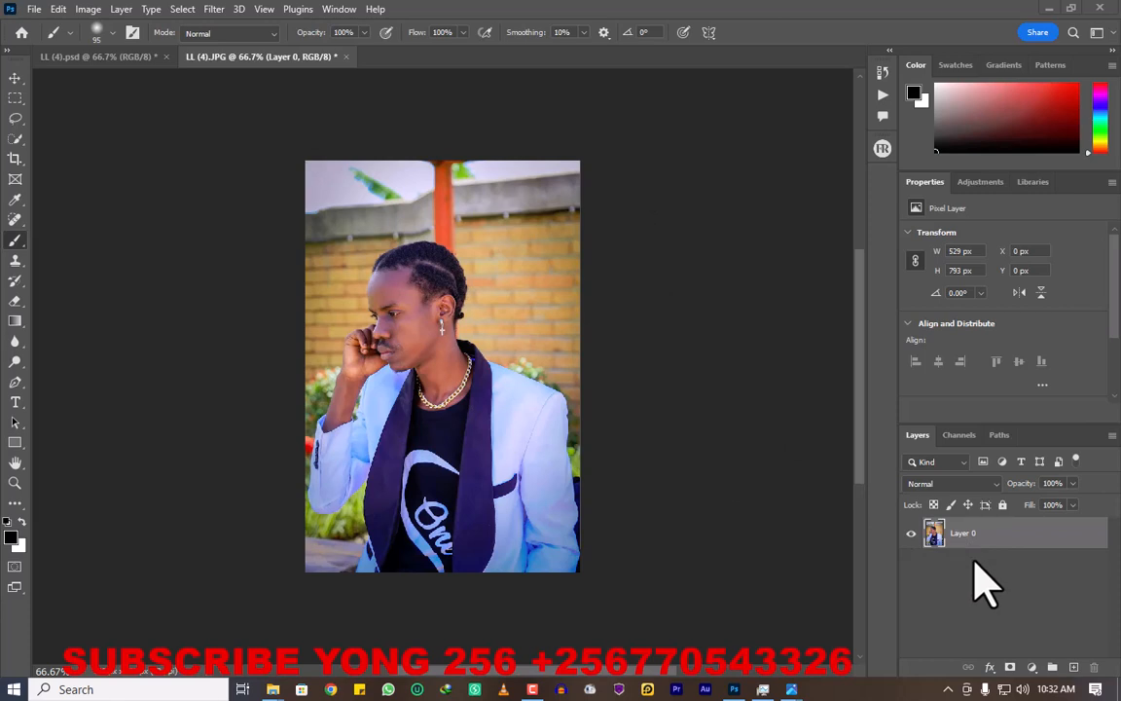
{"action": "left_click", "coordinate": [185, 9]}
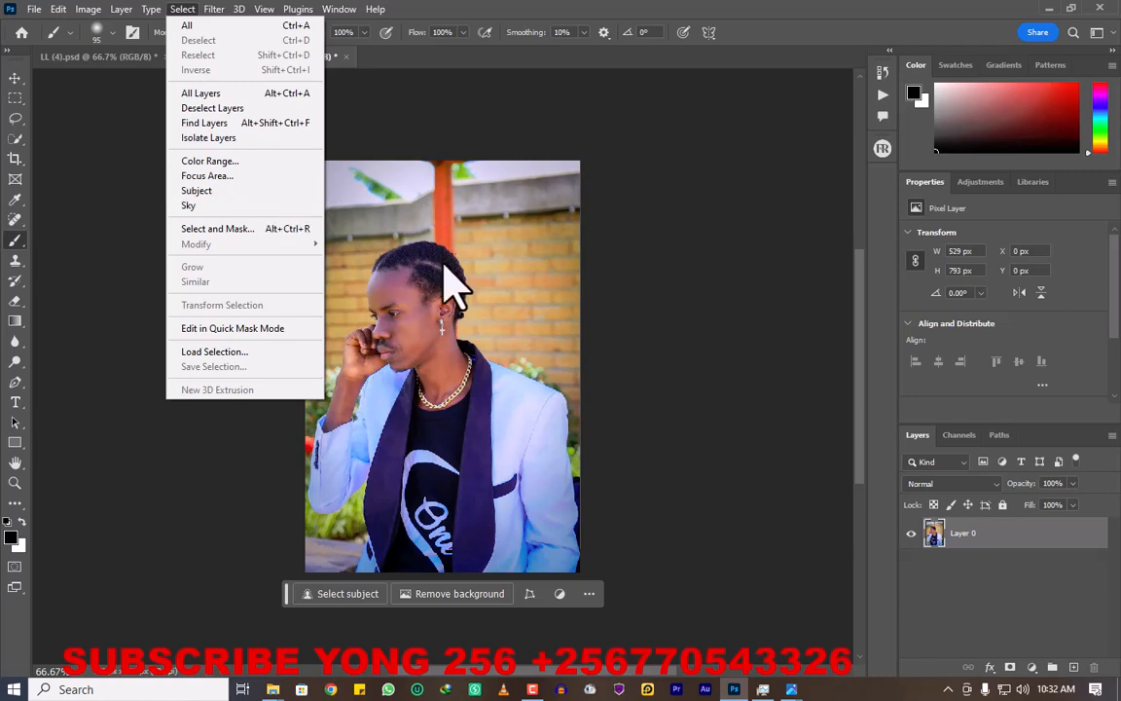
{"action": "left_click", "coordinate": [991, 557]}
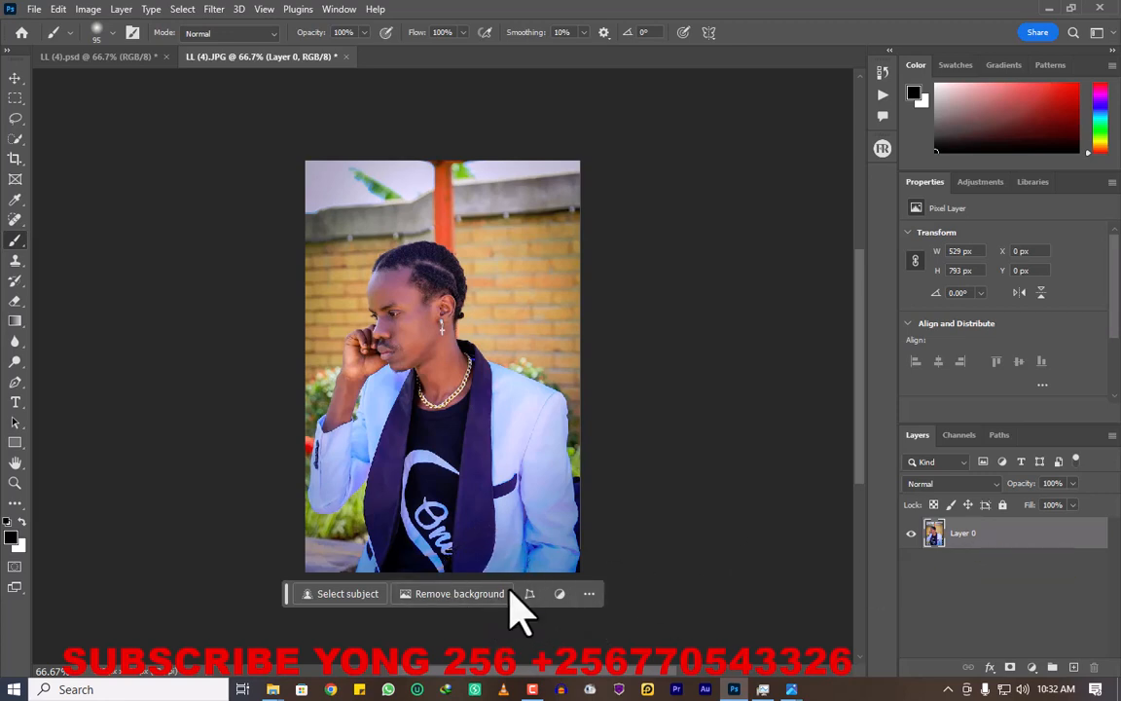
{"action": "left_click", "coordinate": [452, 595]}
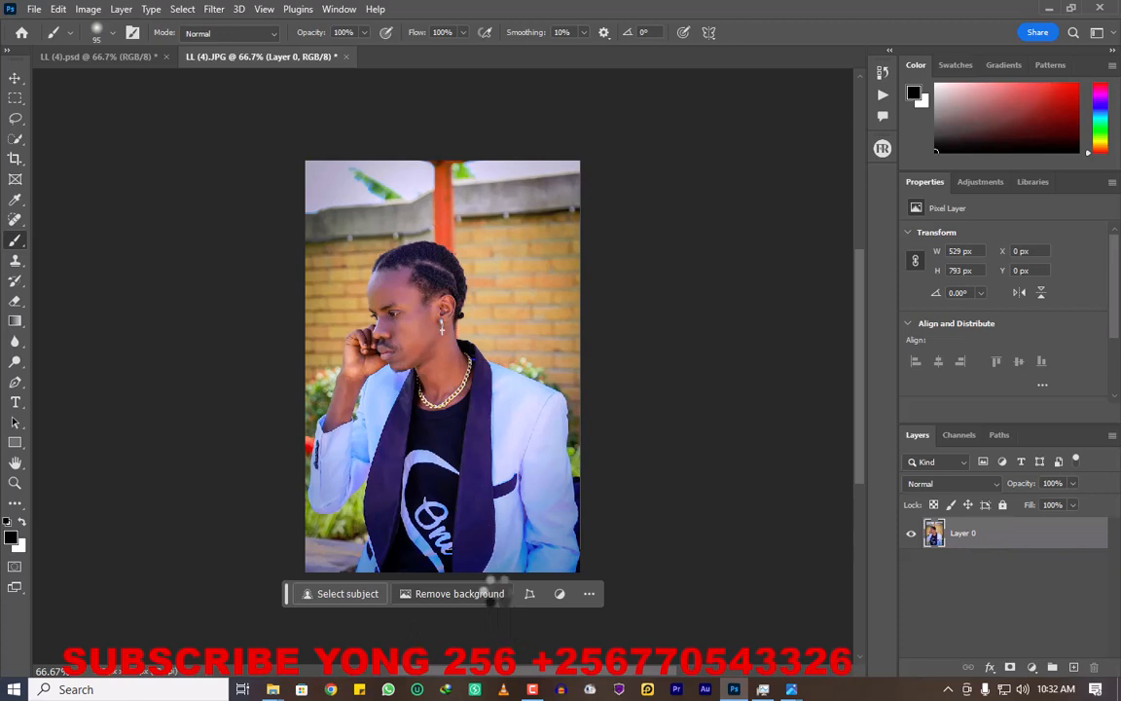
{"action": "left_click", "coordinate": [491, 590]}
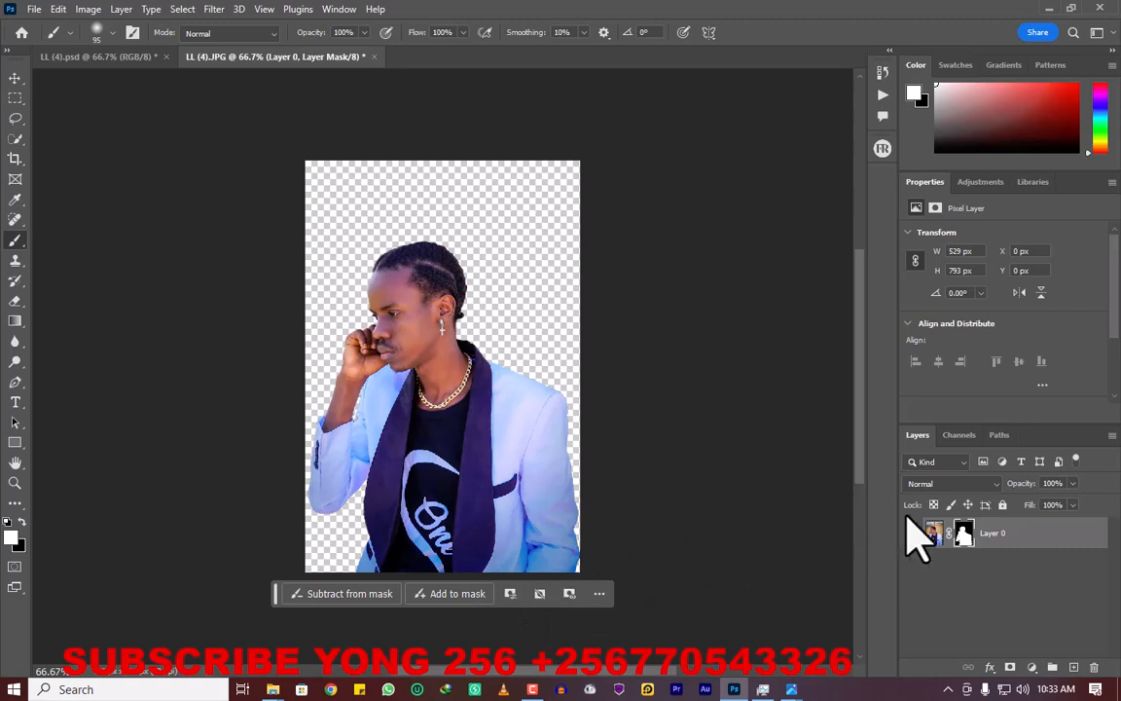
- Draw a rectangle of about 963 × 959 px covering the whole canvas and place its layer beneath the cut-out portrait
{"action": "left_click", "coordinate": [20, 446]}
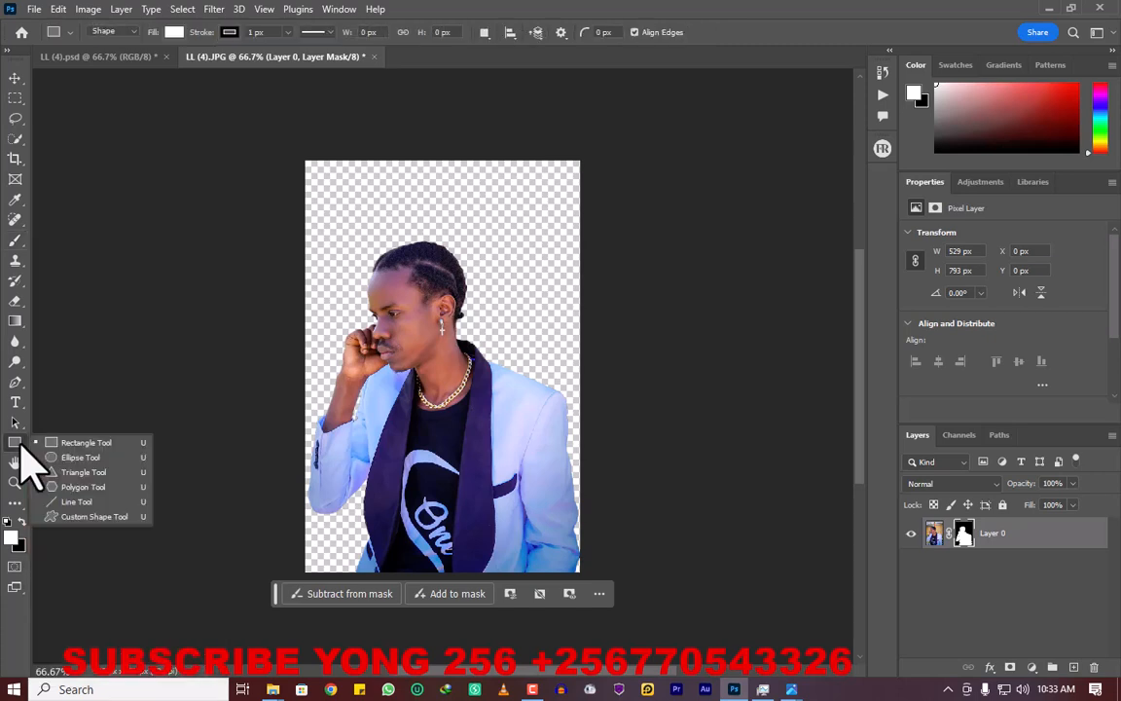
{"action": "left_click", "coordinate": [100, 446]}
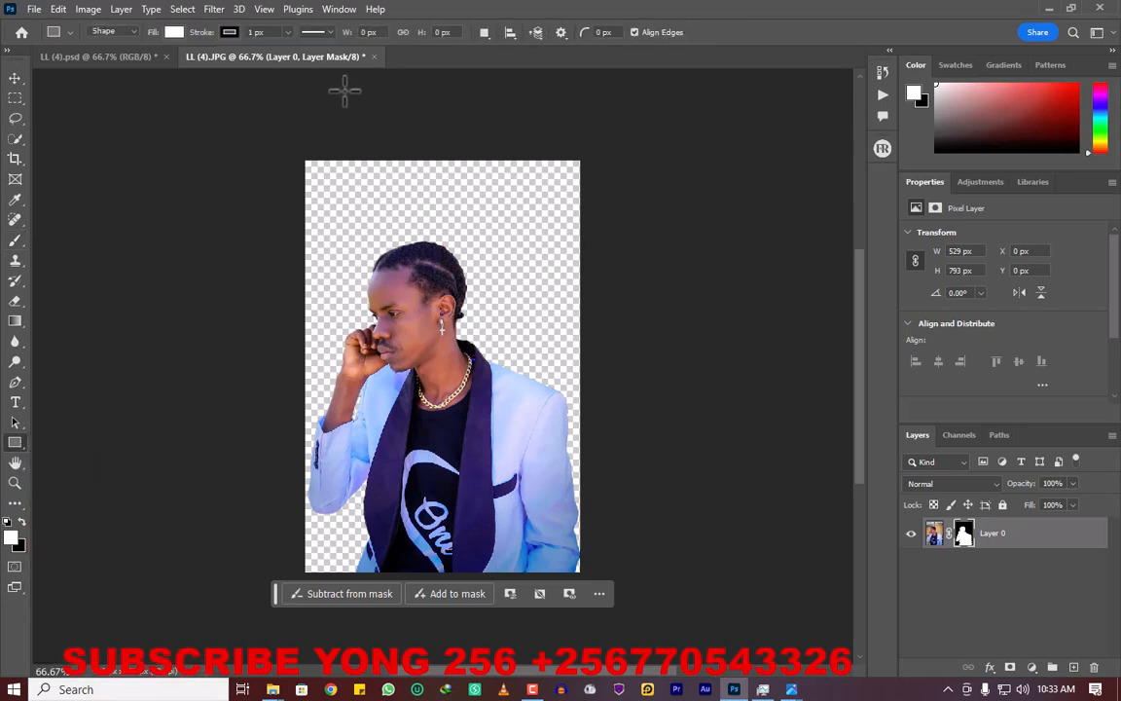
{"action": "left_click_drag", "start_coordinate": [212, 120], "coordinate": [712, 616]}
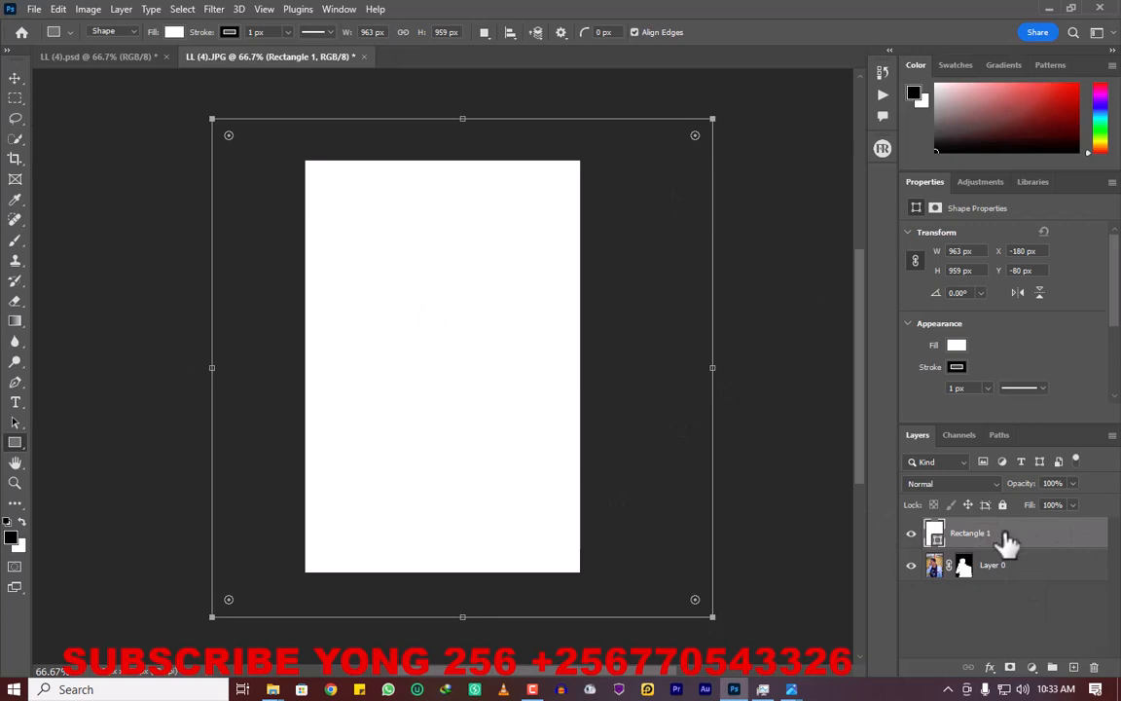
{"action": "left_click_drag", "start_coordinate": [990, 536], "coordinate": [989, 576]}
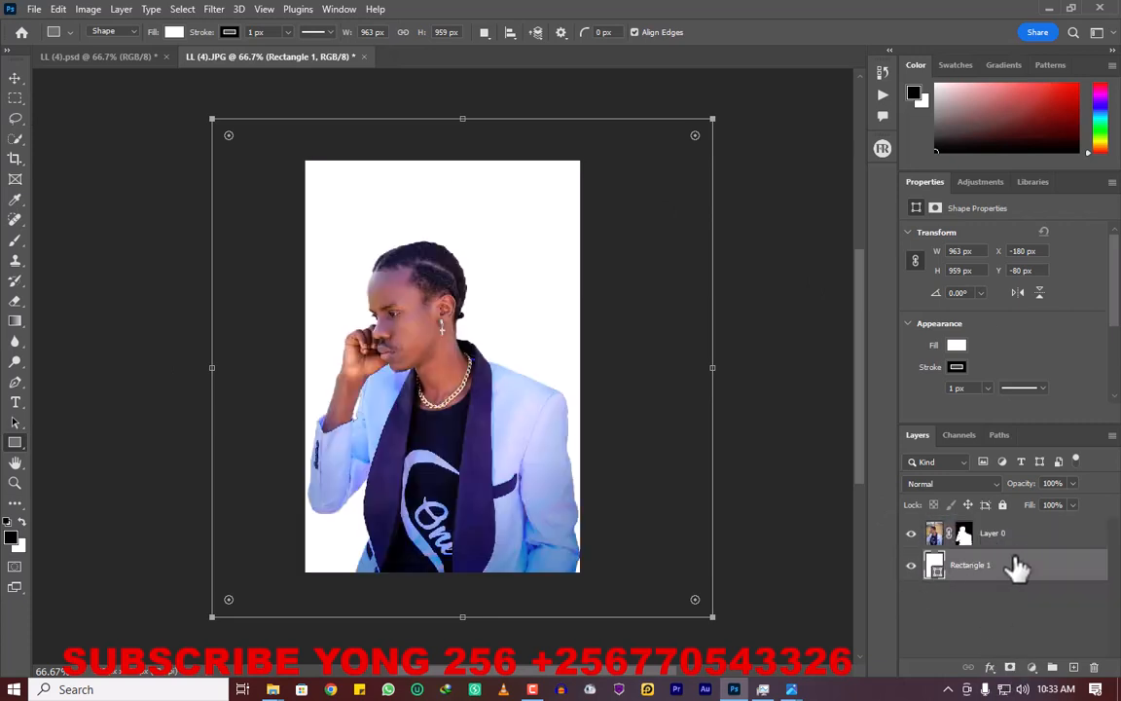
- Set the fill of the rectangle behind the portrait to black and switch to the Move tool
{"action": "left_click", "coordinate": [175, 31]}
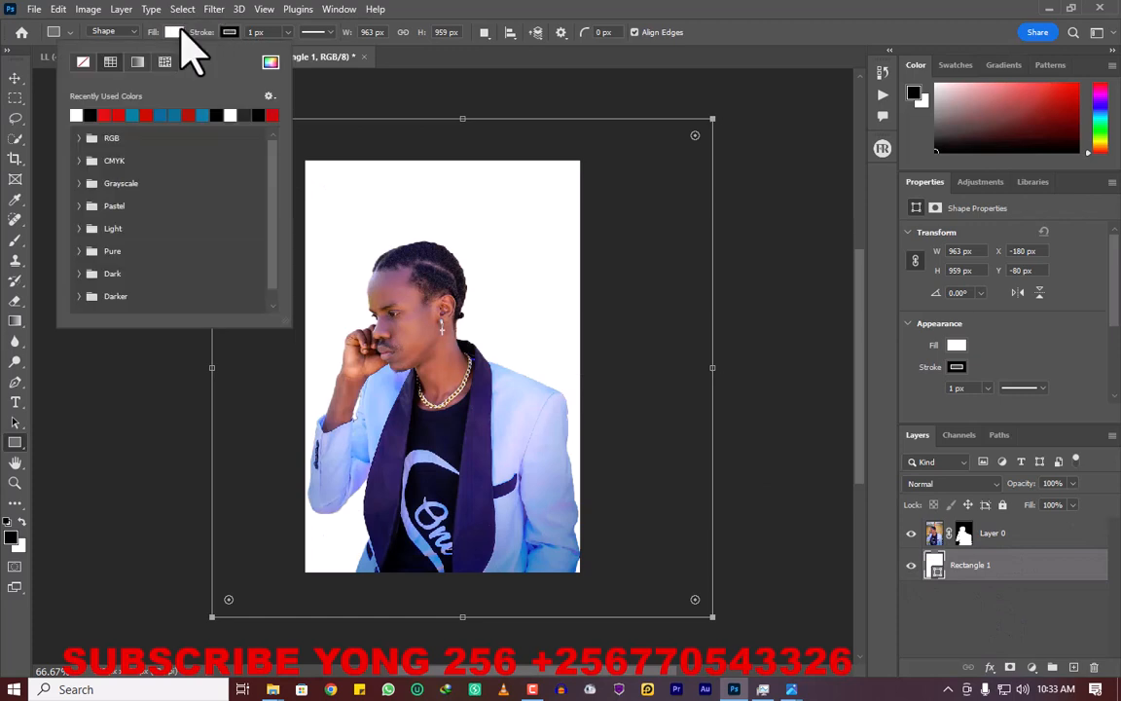
{"action": "left_click", "coordinate": [95, 114]}
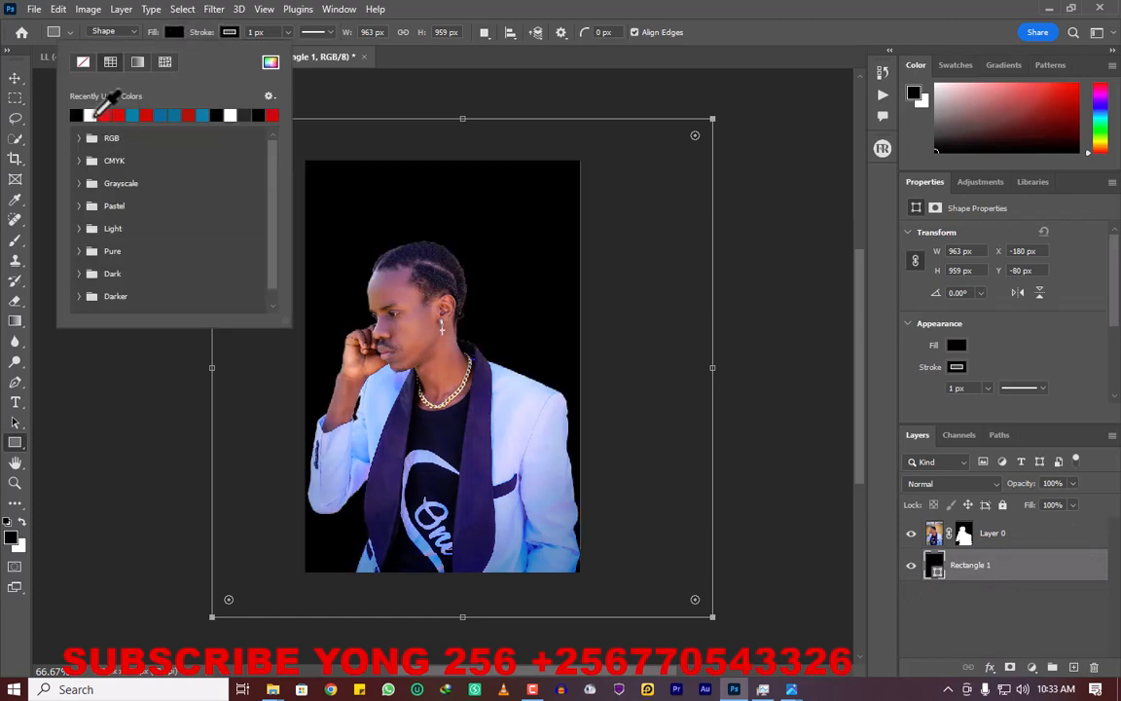
{"action": "left_click", "coordinate": [603, 5]}
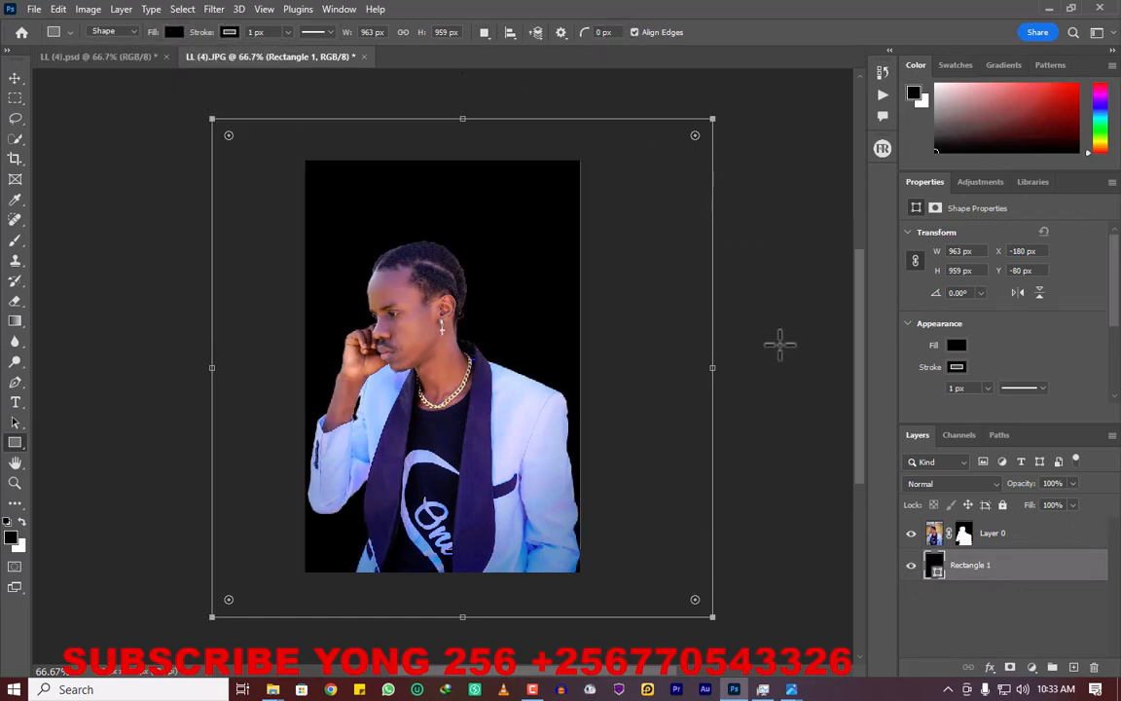
{"action": "left_click", "coordinate": [15, 78]}
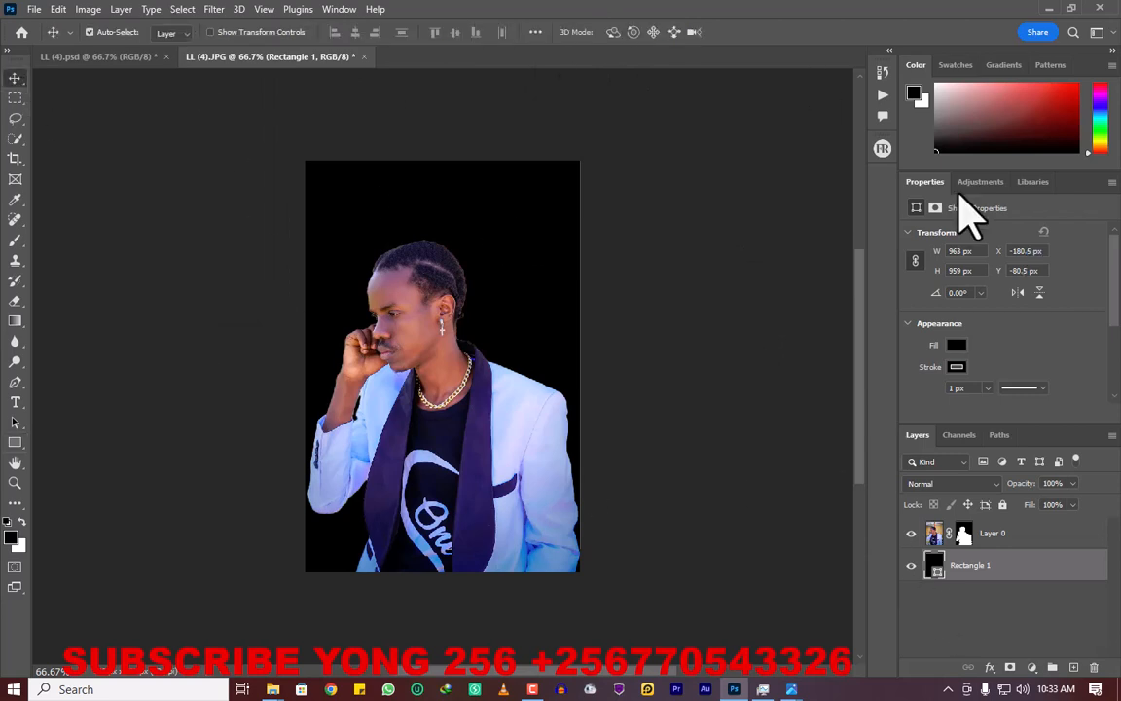
- Merge the cut-out portrait layer and the black rectangle layer into one layer
{"action": "key", "text": "super"}
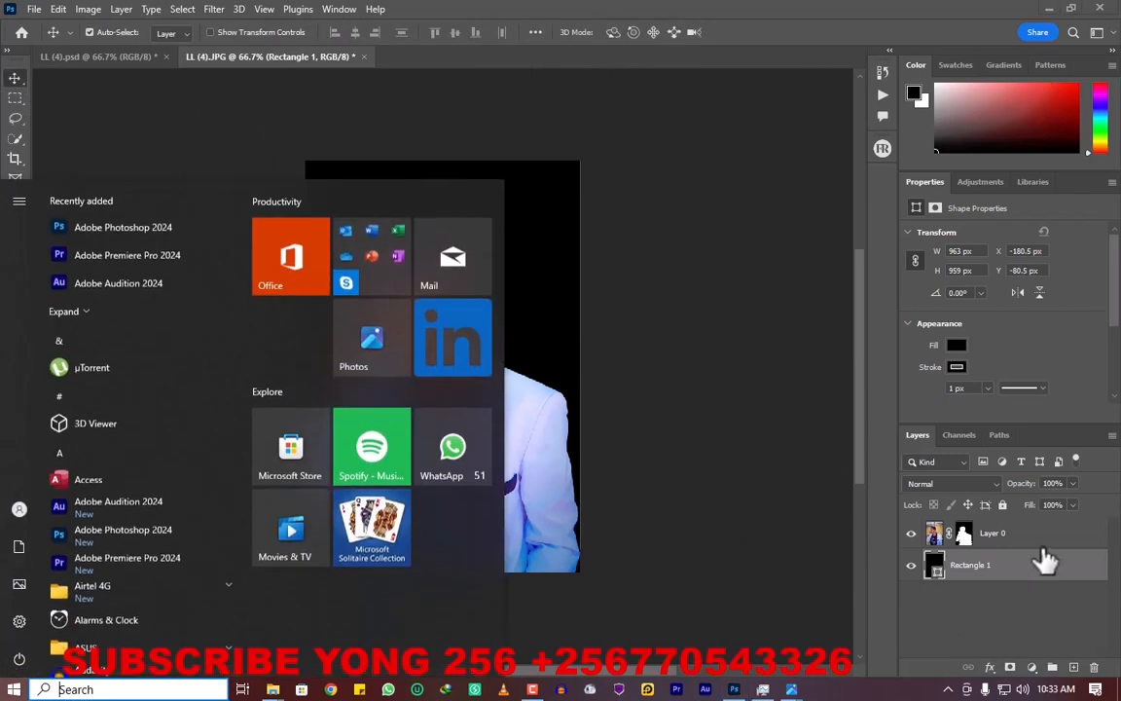
{"action": "key", "text": "super"}
{"action": "left_click", "coordinate": [1028, 531], "text": "ctrl"}
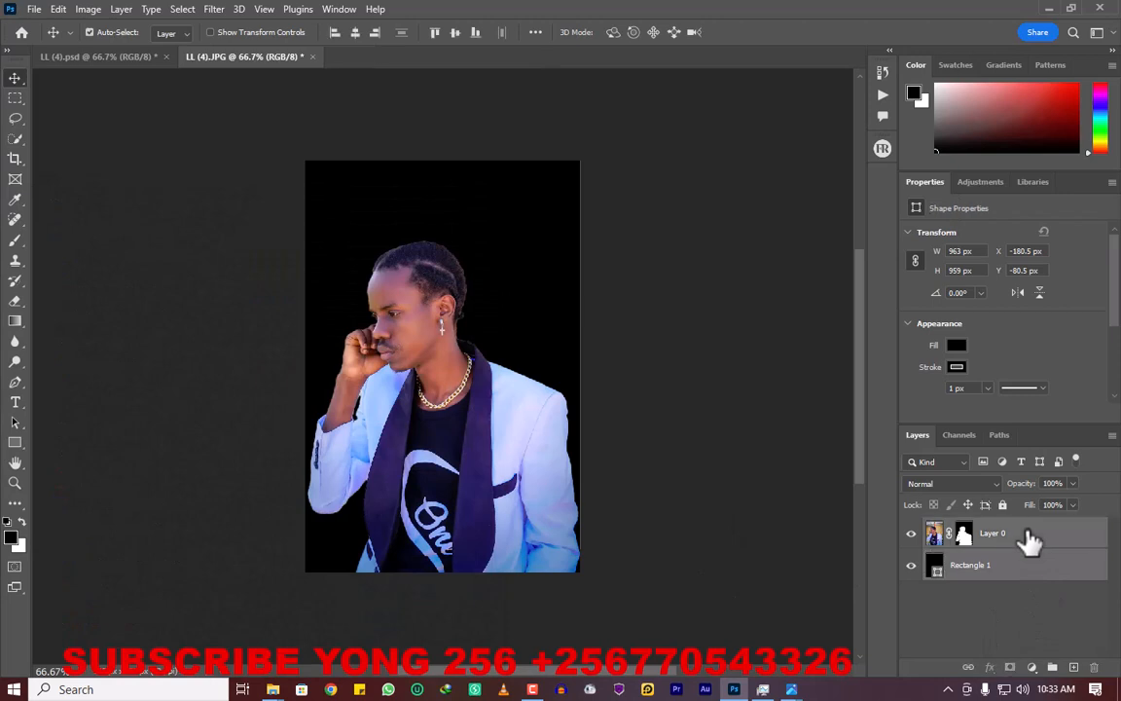
{"action": "left_click", "coordinate": [1031, 541]}
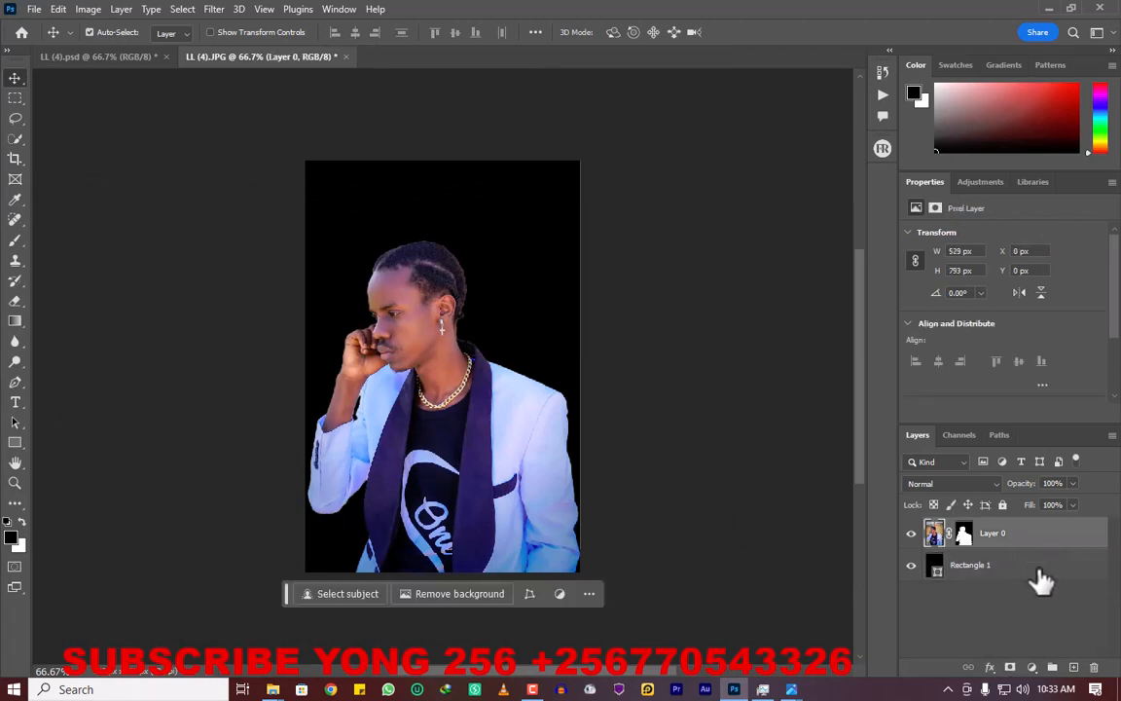
{"action": "left_click", "coordinate": [1039, 568], "text": "ctrl"}
{"action": "right_click", "coordinate": [1038, 570]}
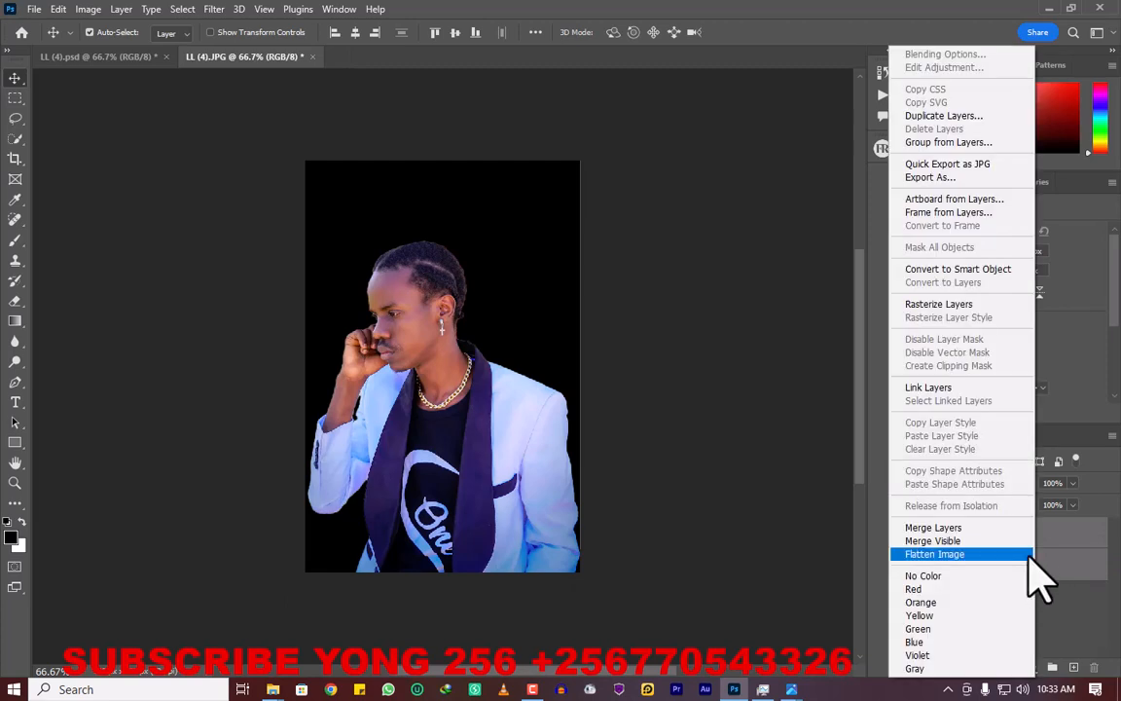
{"action": "left_click", "coordinate": [995, 532]}
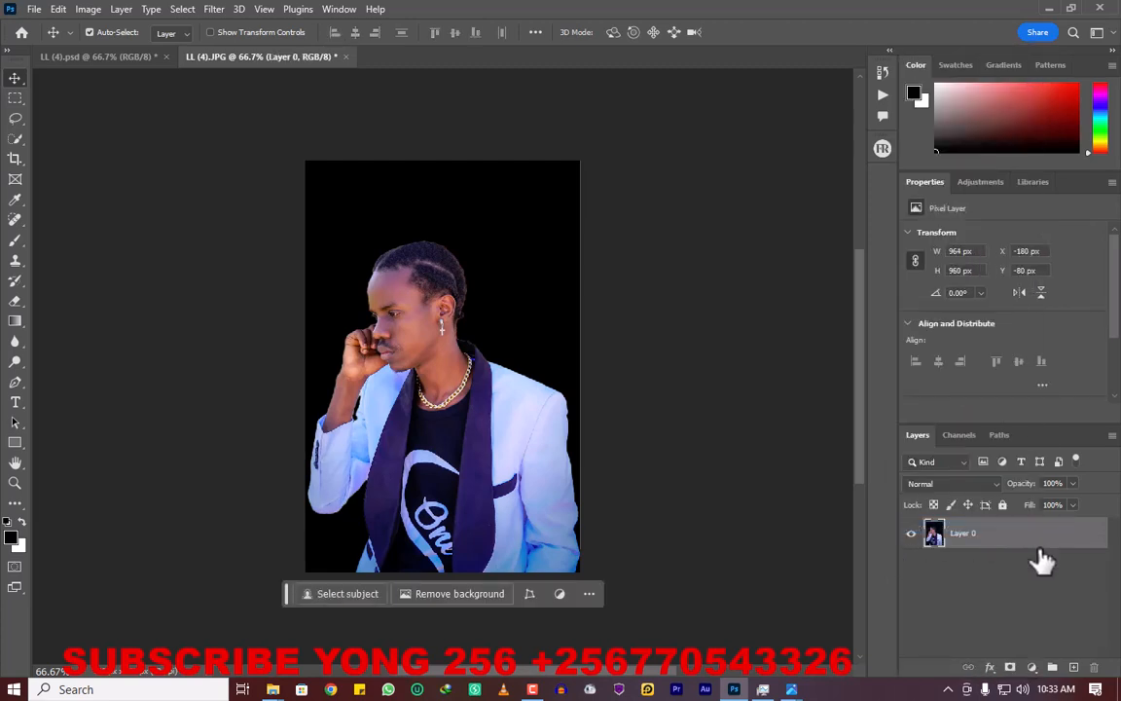
- Add a Black & White adjustment layer above the merged portrait and select its adjustment thumbnail
{"action": "left_click", "coordinate": [1033, 669]}
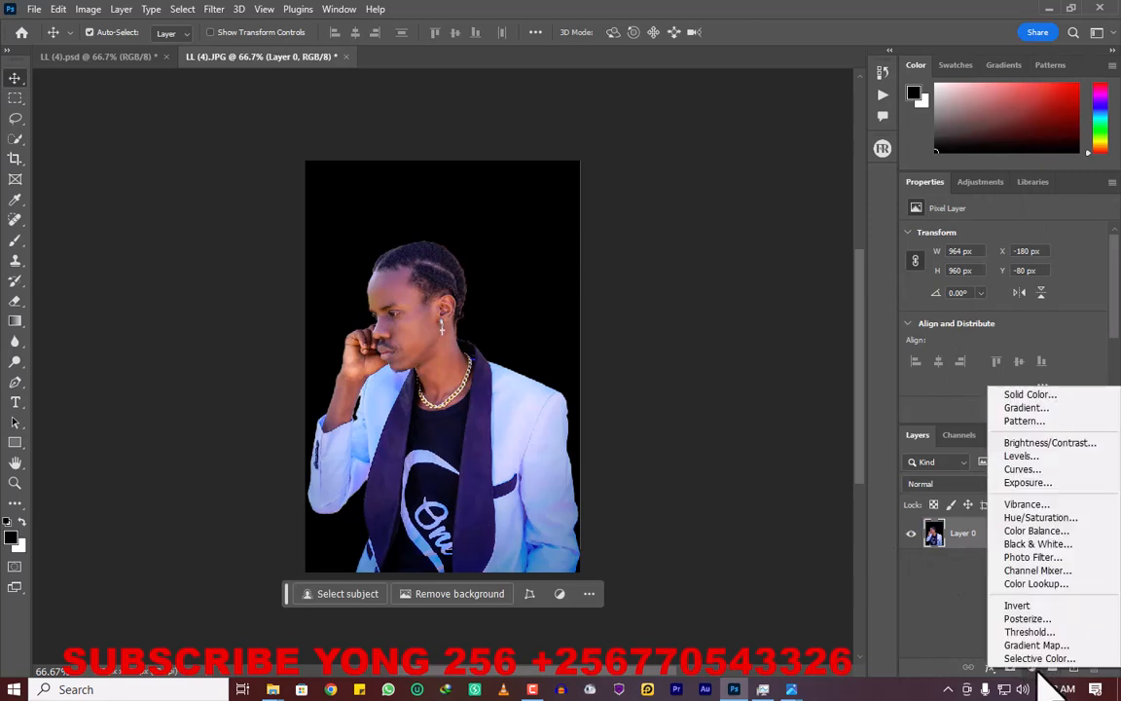
{"action": "left_click", "coordinate": [906, 614]}
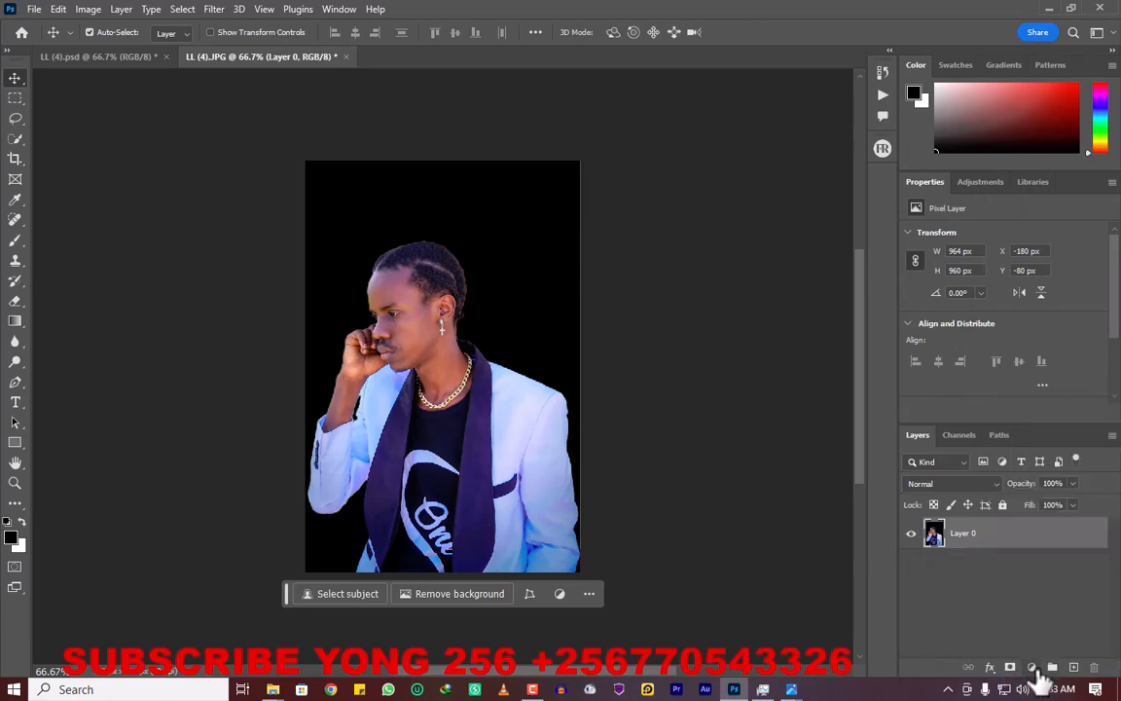
{"action": "left_click", "coordinate": [1038, 672]}
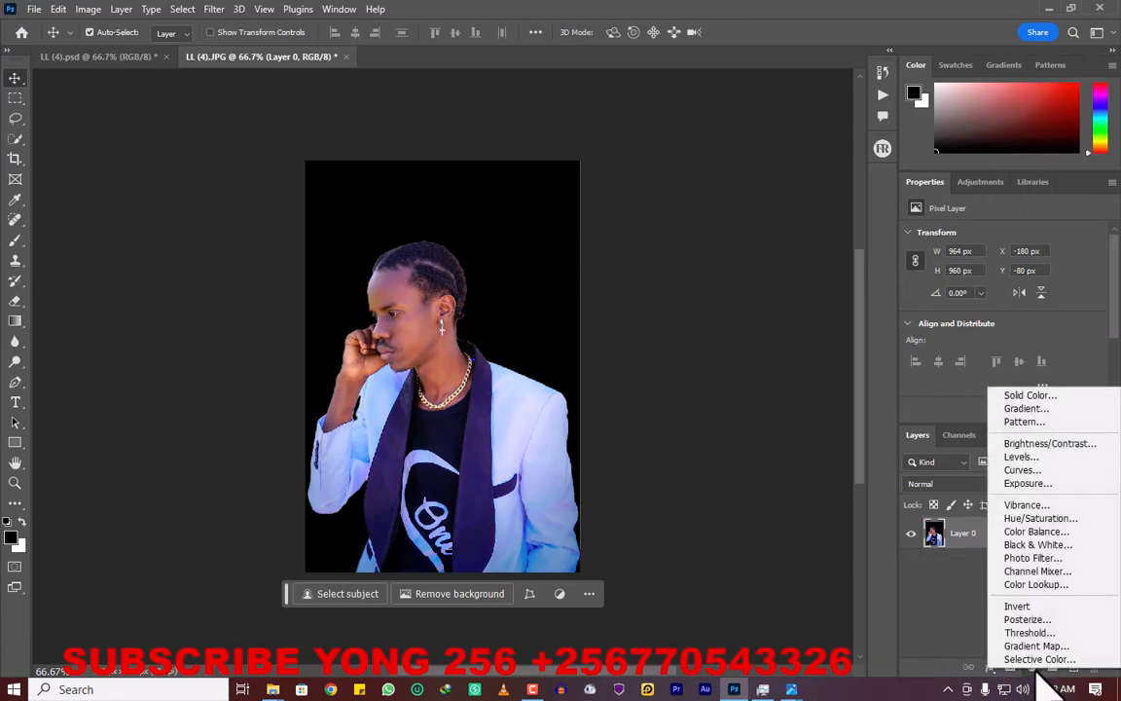
{"action": "left_click", "coordinate": [1038, 545]}
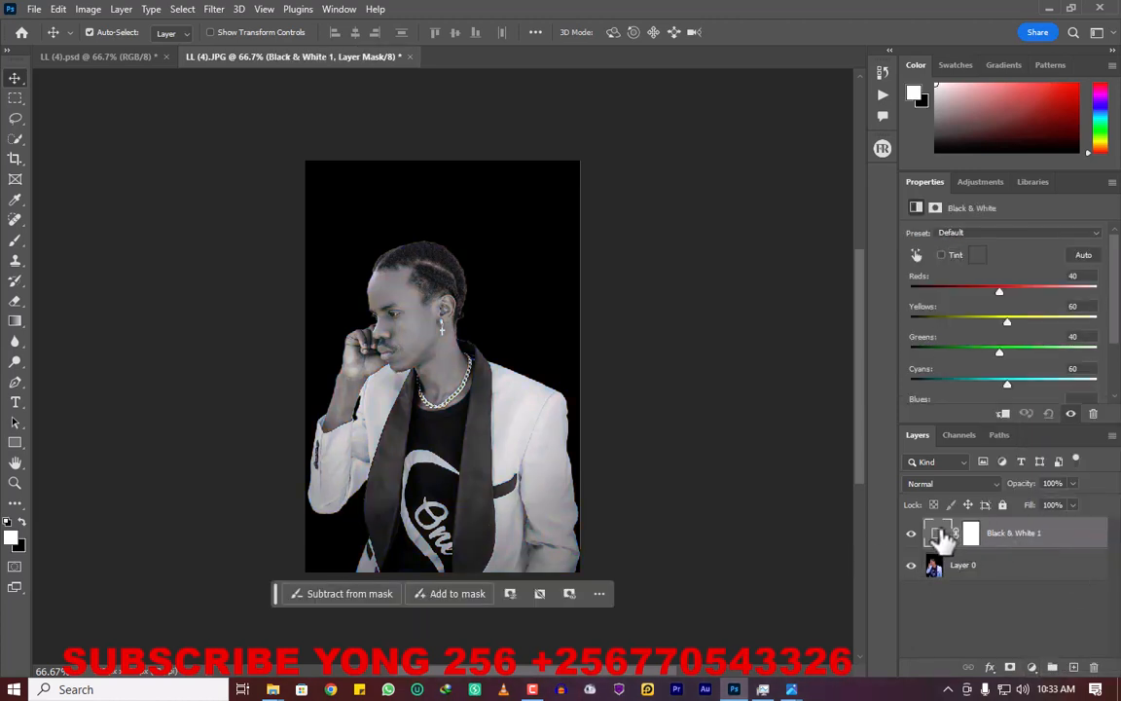
{"action": "left_click", "coordinate": [940, 534]}
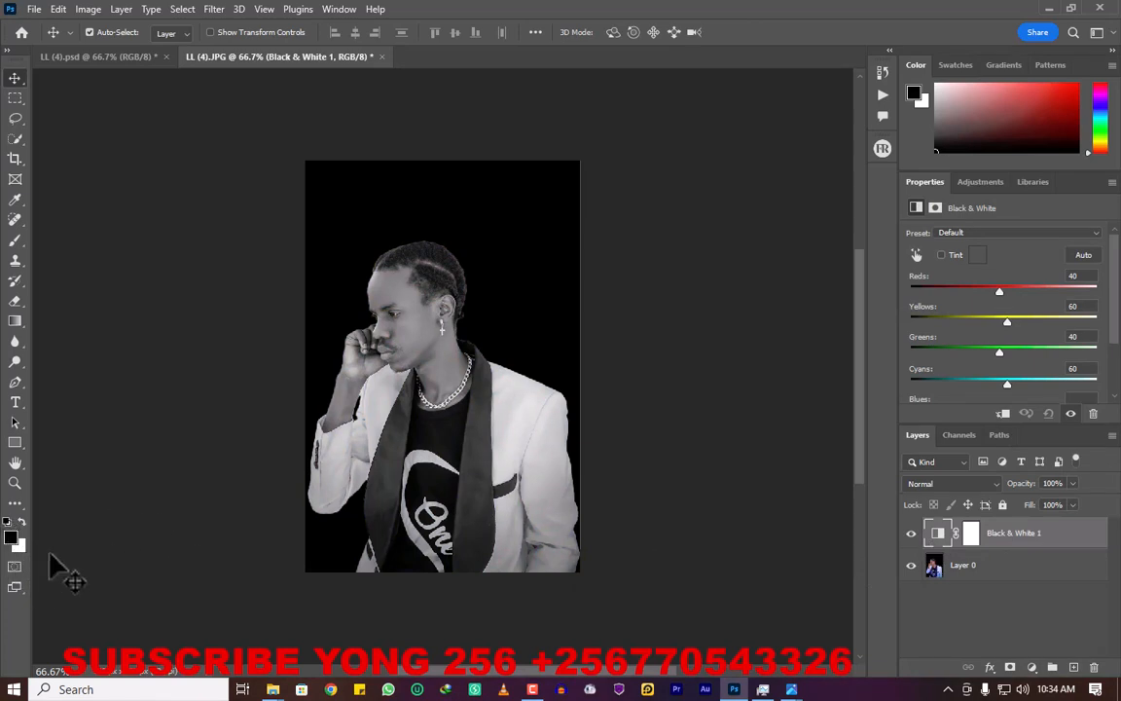
- Add a Gradient Map adjustment layer above the Black & White layer and select its adjustment thumbnail
{"action": "left_click", "coordinate": [1033, 668]}
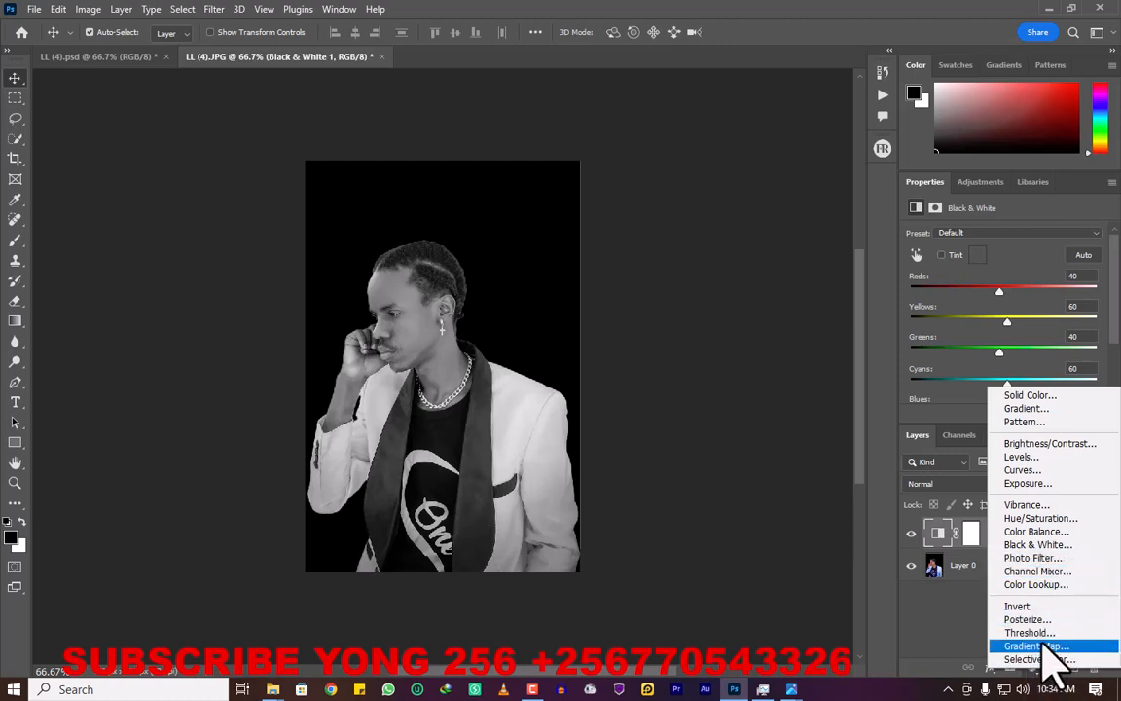
{"action": "left_click", "coordinate": [1071, 646]}
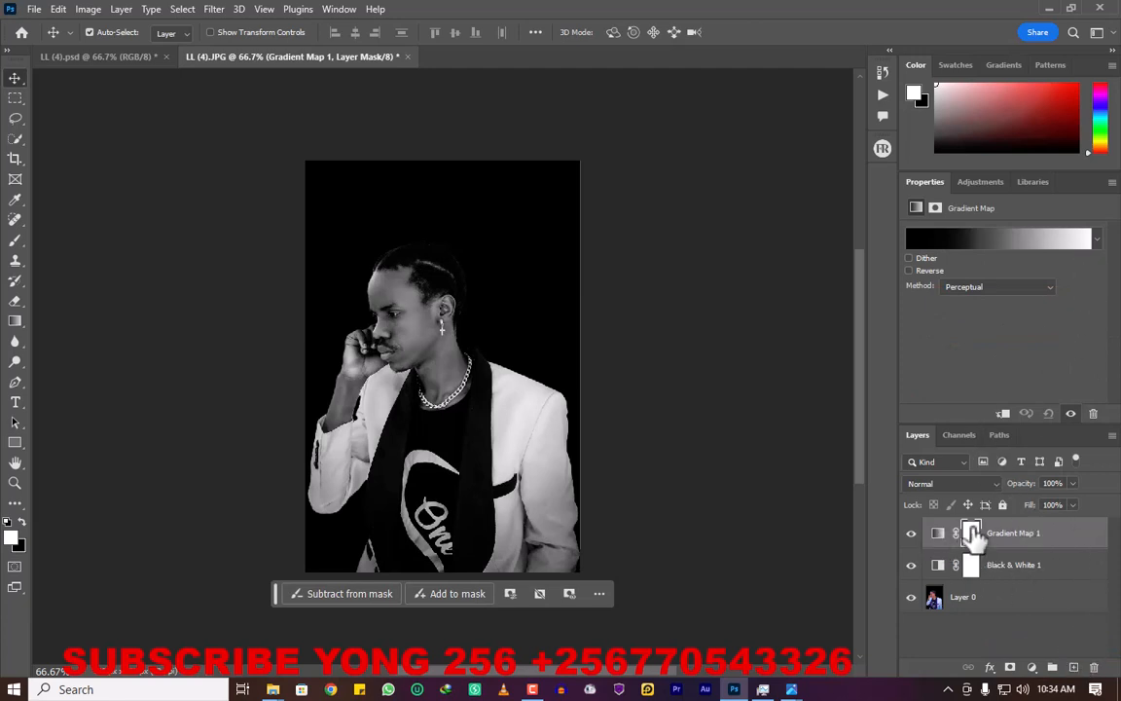
{"action": "left_click", "coordinate": [938, 534]}
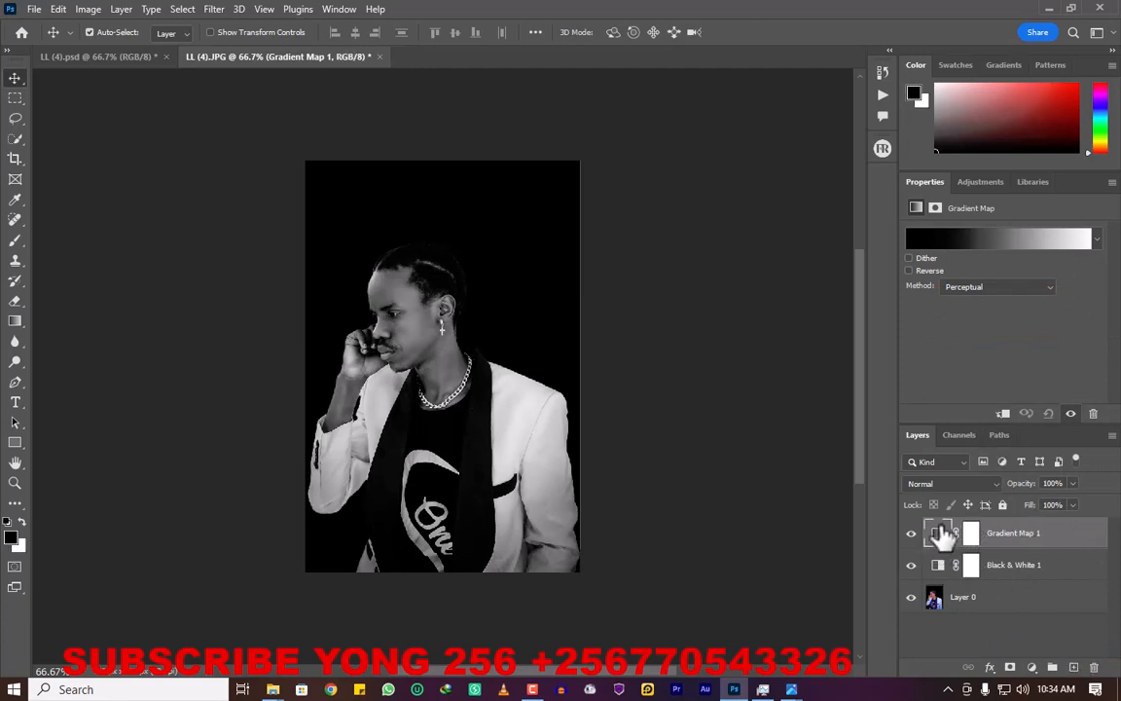
- Change the white end stop of the Gradient Map's gradient to teal blue #0389ab and accept the gradient
{"action": "left_click", "coordinate": [1083, 243]}
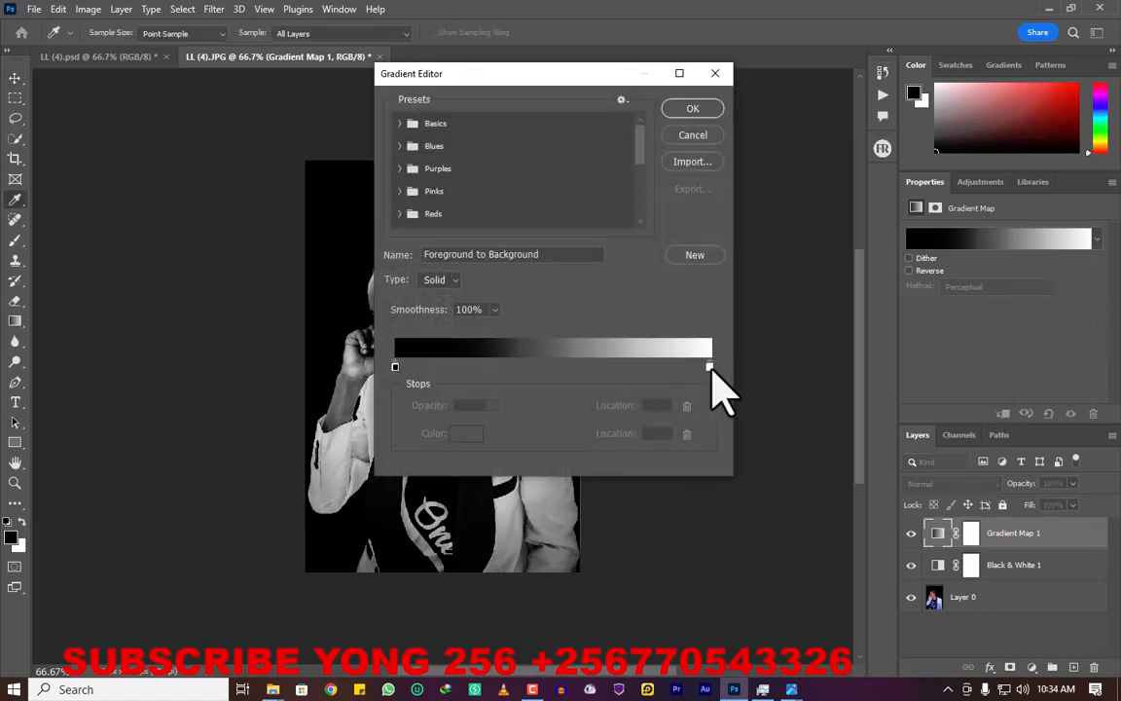
{"action": "double_click", "coordinate": [710, 368]}
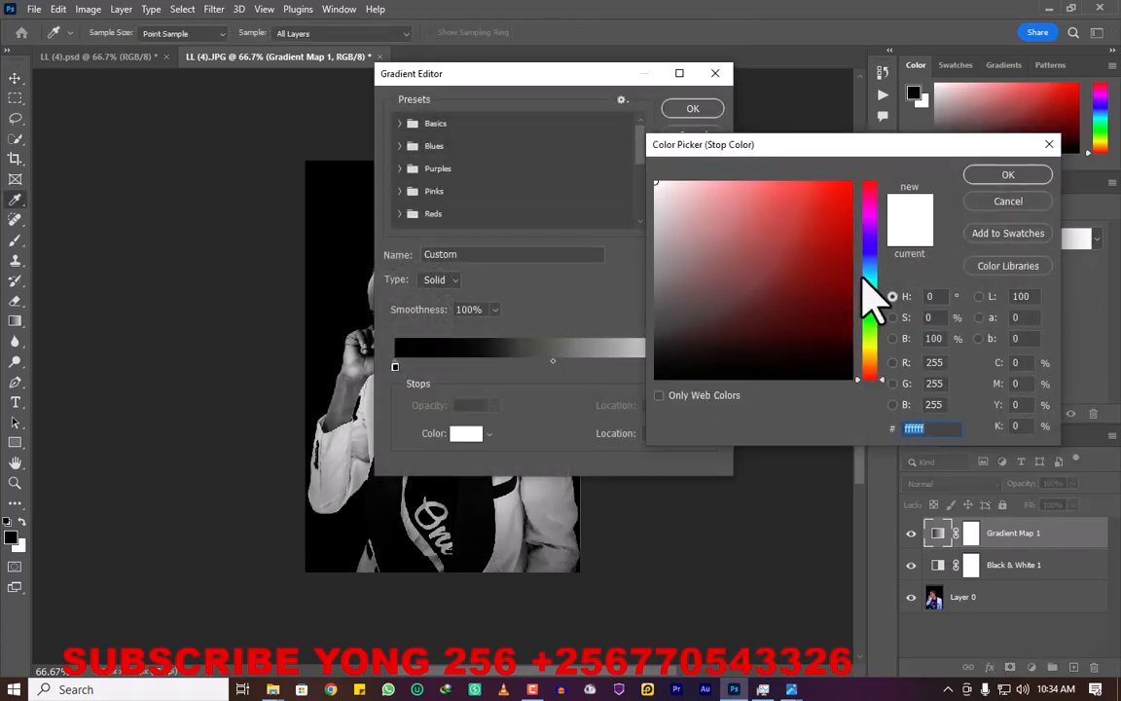
{"action": "left_click", "coordinate": [864, 274]}
{"action": "left_click", "coordinate": [855, 268]}
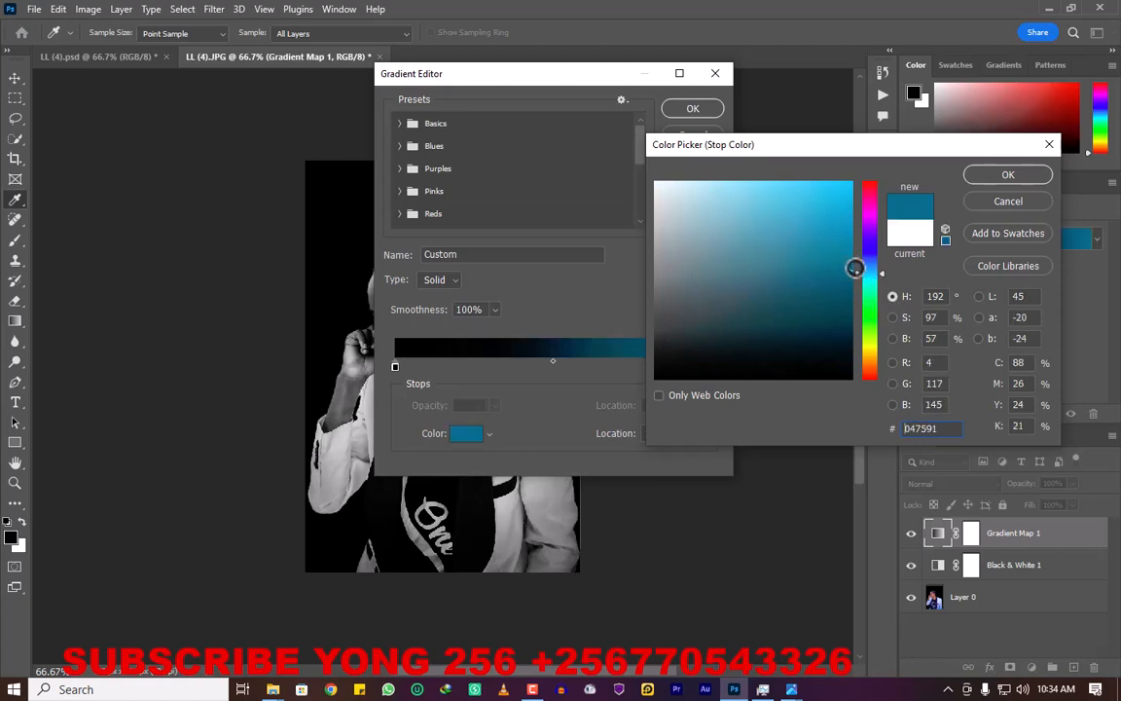
{"action": "left_click_drag", "start_coordinate": [854, 268], "coordinate": [851, 247]}
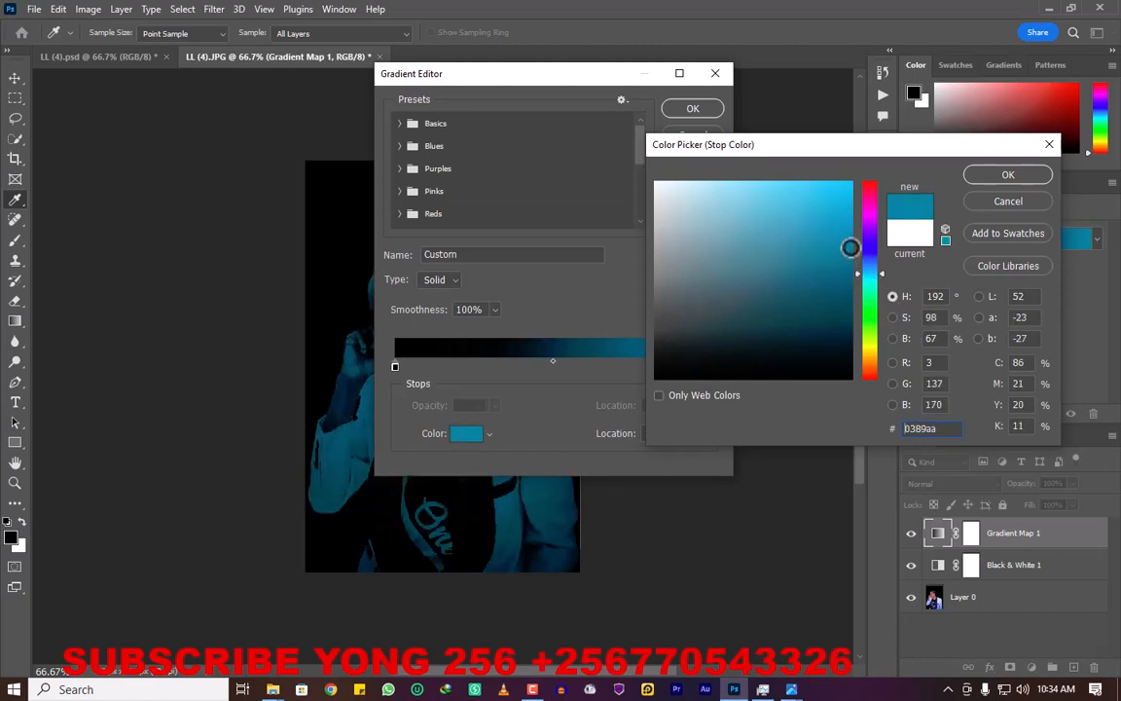
{"action": "left_click", "coordinate": [1009, 176]}
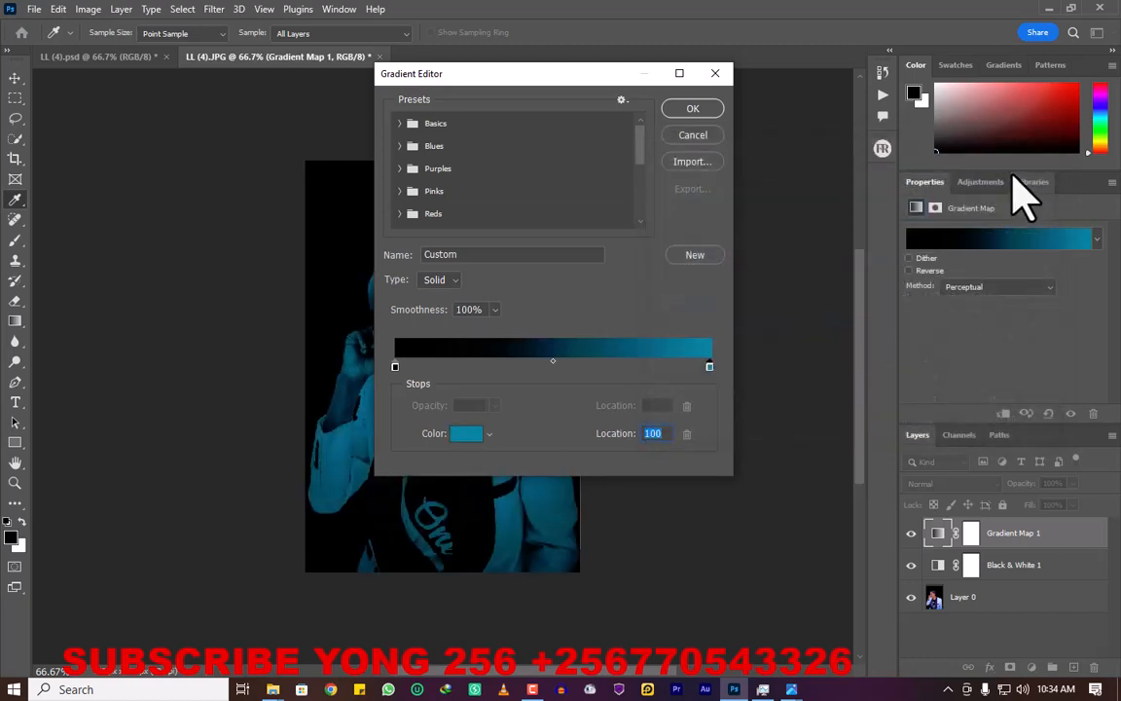
{"action": "left_click", "coordinate": [697, 109]}
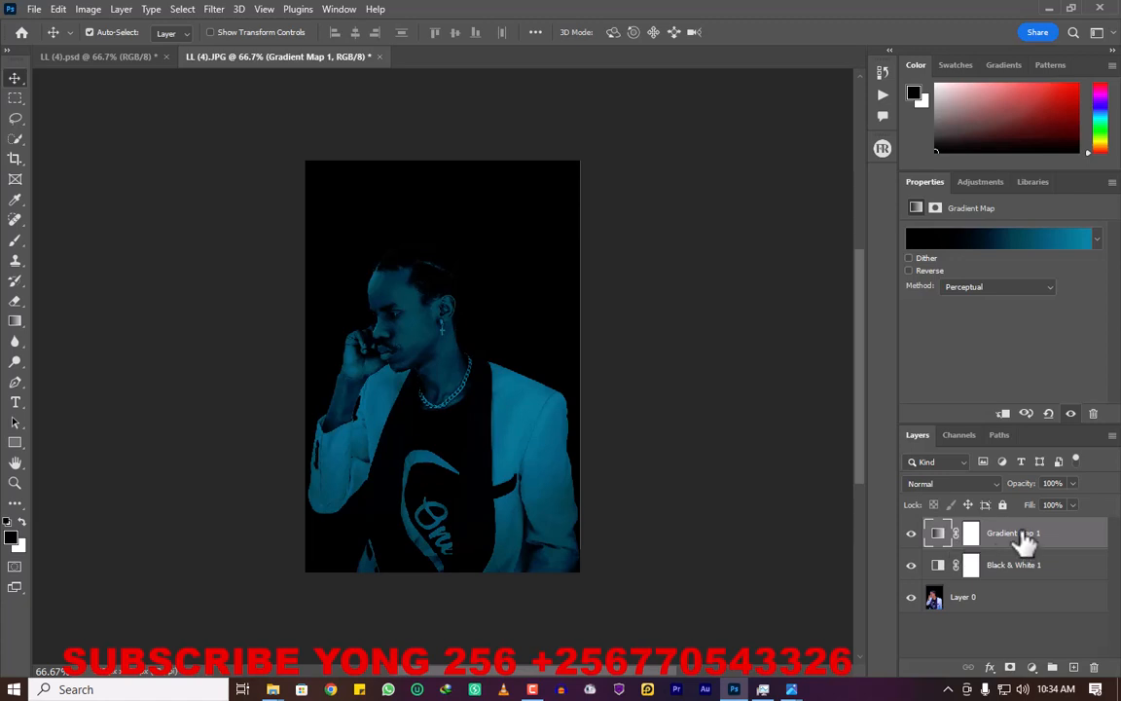
- Set the Gradient Map layer's blend mode to Hard Light and activate the Brush tool on its layer mask
{"action": "left_click", "coordinate": [960, 484]}
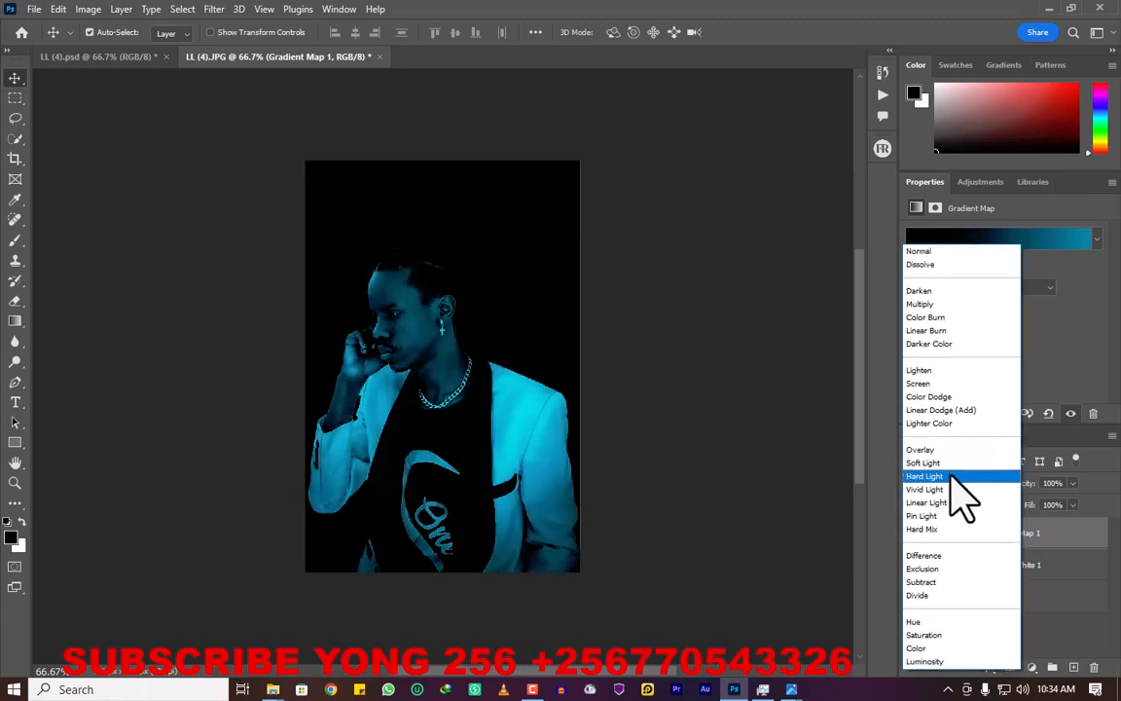
{"action": "left_click", "coordinate": [953, 477]}
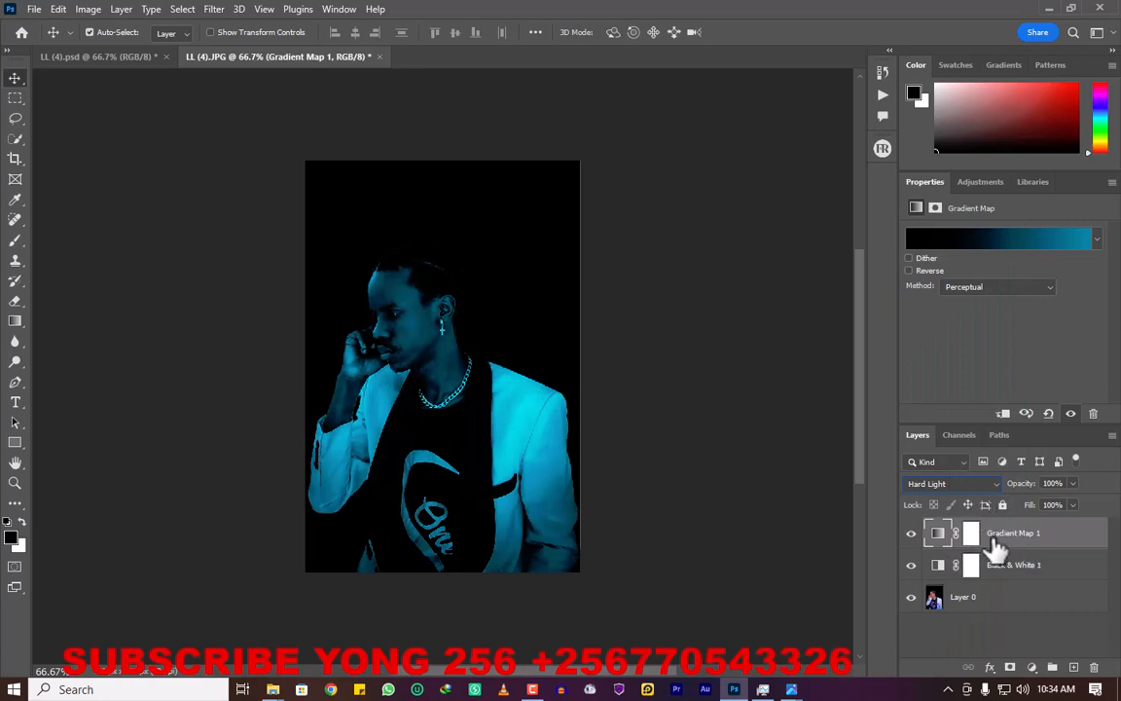
{"action": "left_click", "coordinate": [971, 533]}
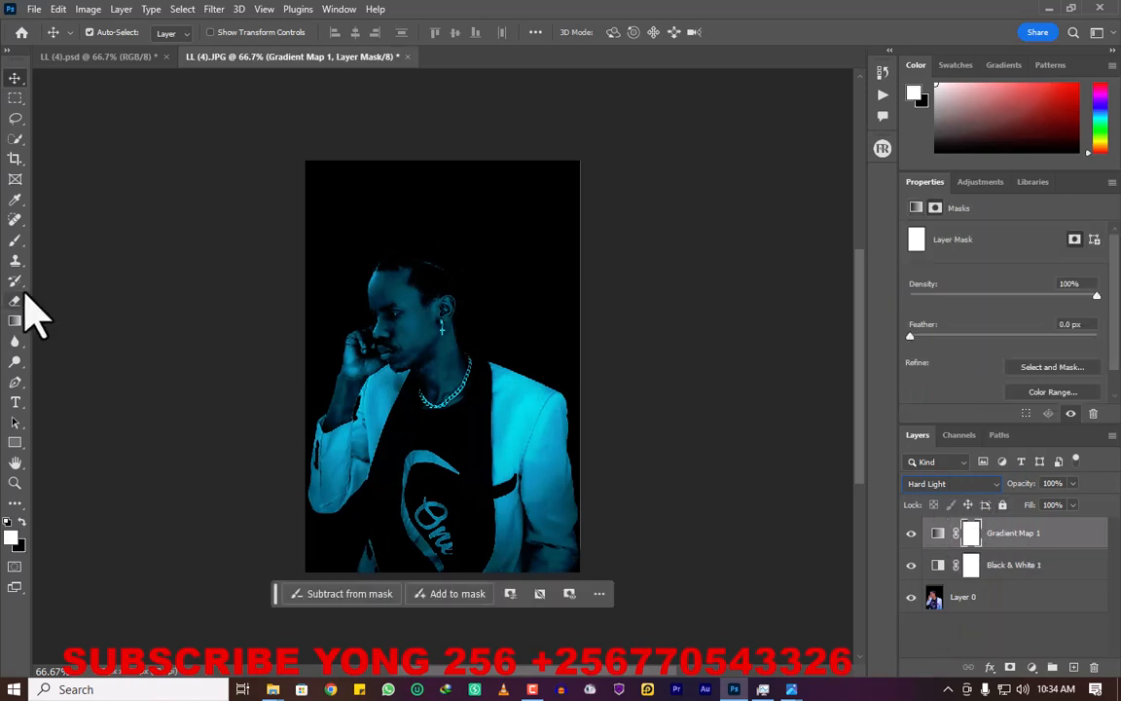
{"action": "left_click", "coordinate": [16, 241]}
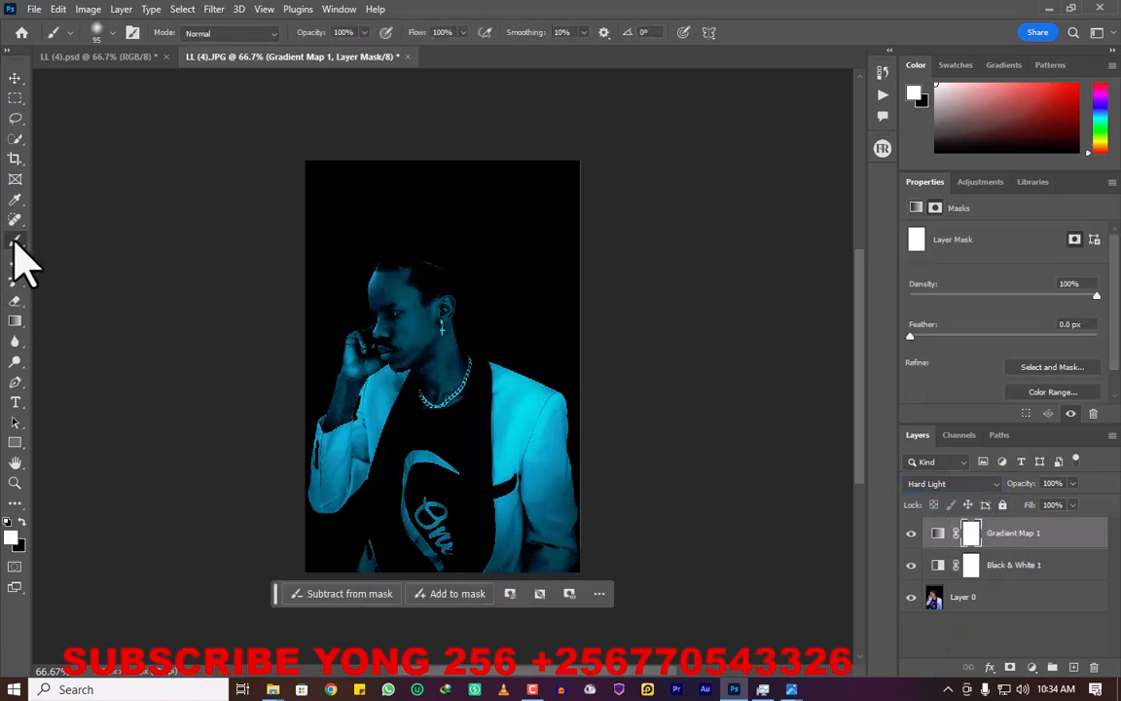
- Set the brush size to 127 px and swap the foreground colour to black for painting on the mask
{"action": "left_click", "coordinate": [110, 34]}
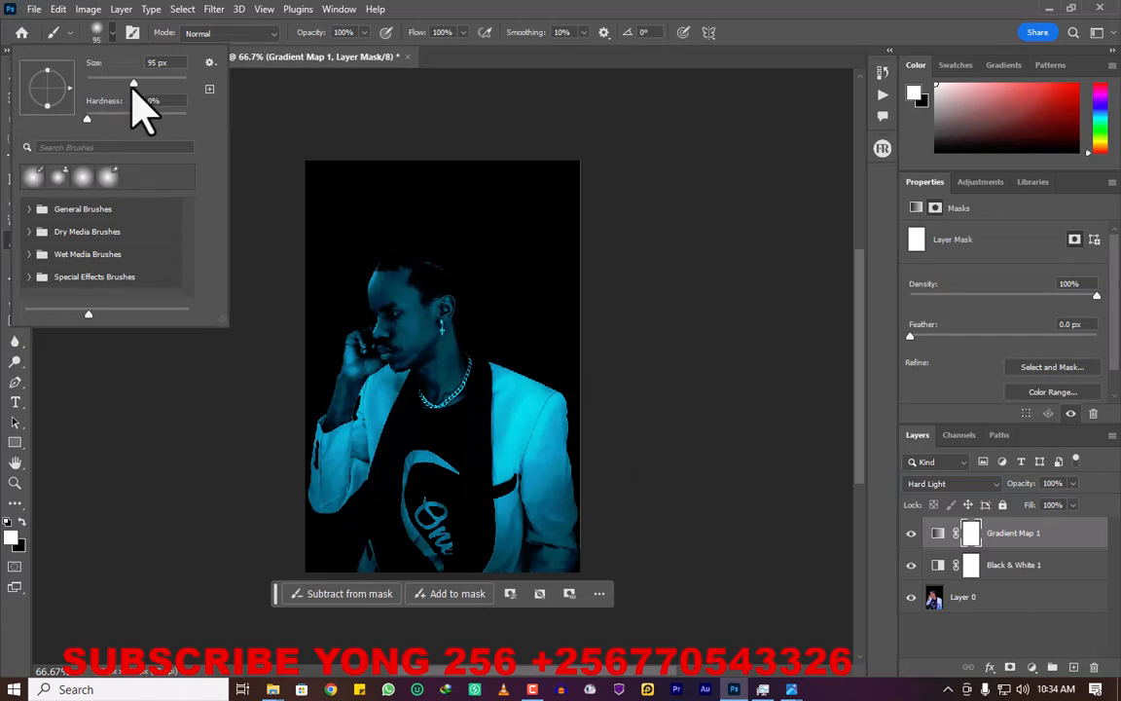
{"action": "left_click_drag", "start_coordinate": [144, 88], "coordinate": [147, 88]}
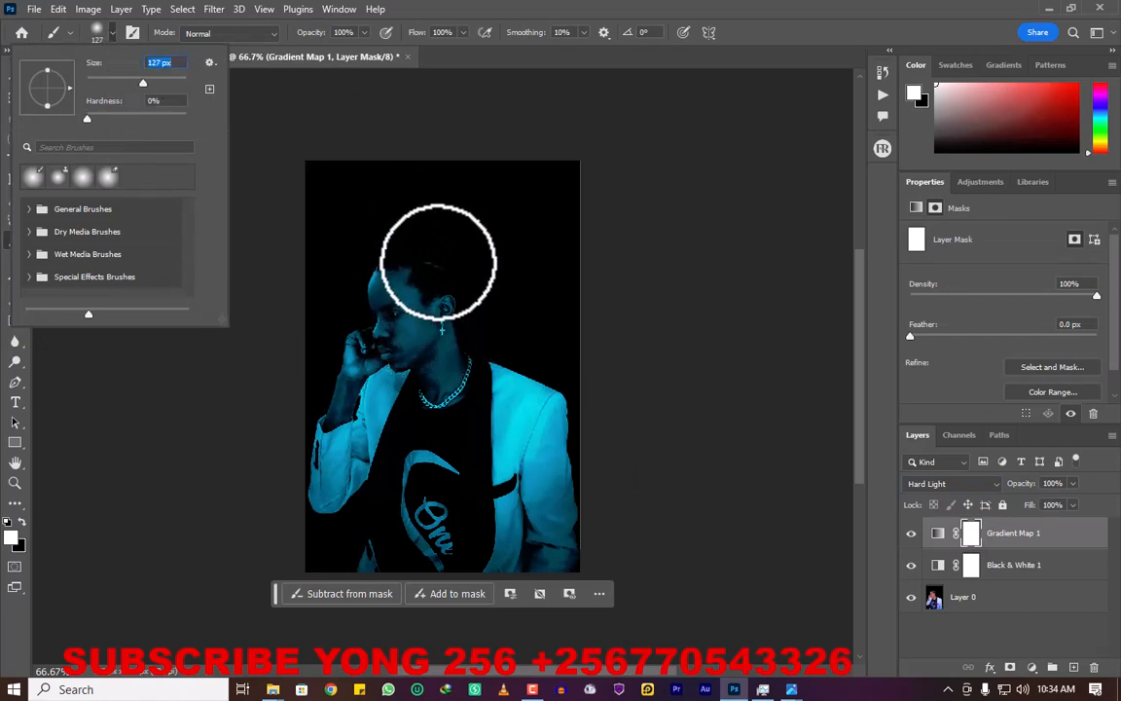
{"action": "left_click", "coordinate": [550, 37]}
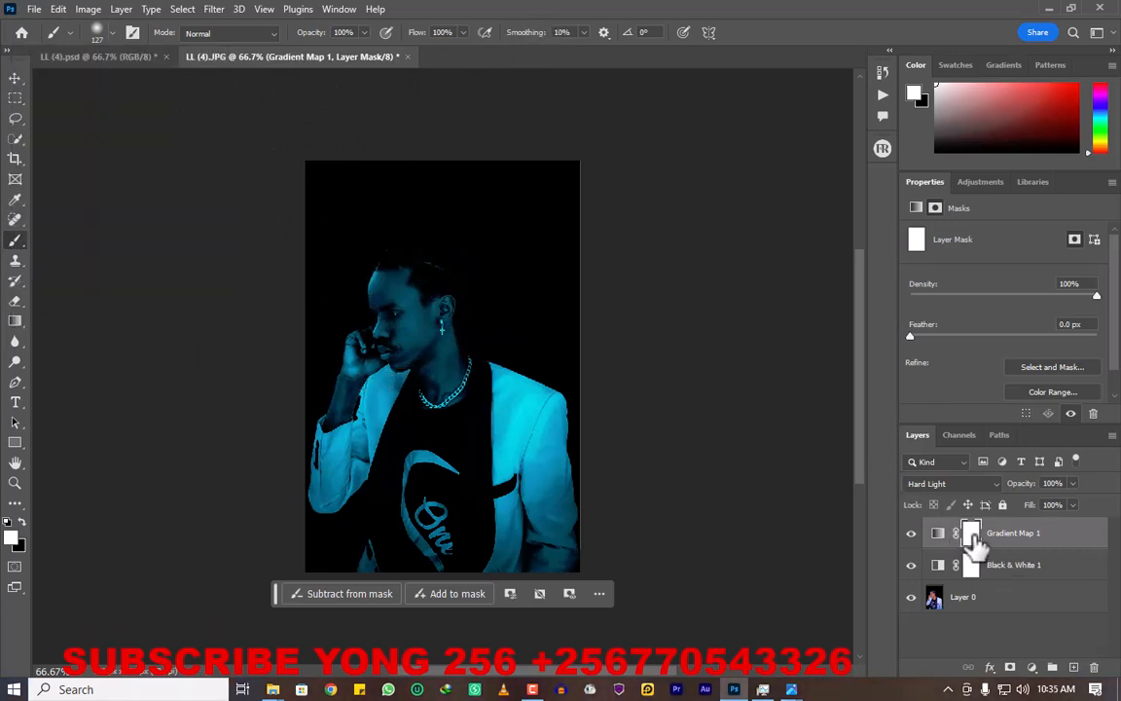
{"action": "left_click", "coordinate": [23, 523]}
- Undo a trial mask stroke over the ear and neck and set the brush size to 84 px
{"action": "mouse_move", "coordinate": [450, 310]}
{"action": "left_mouse_down"}
{"action": "mouse_move", "coordinate": [477, 340]}
{"action": "mouse_move", "coordinate": [459, 361]}
{"action": "left_mouse_up"}
{"action": "key", "text": "ctrl+z"}
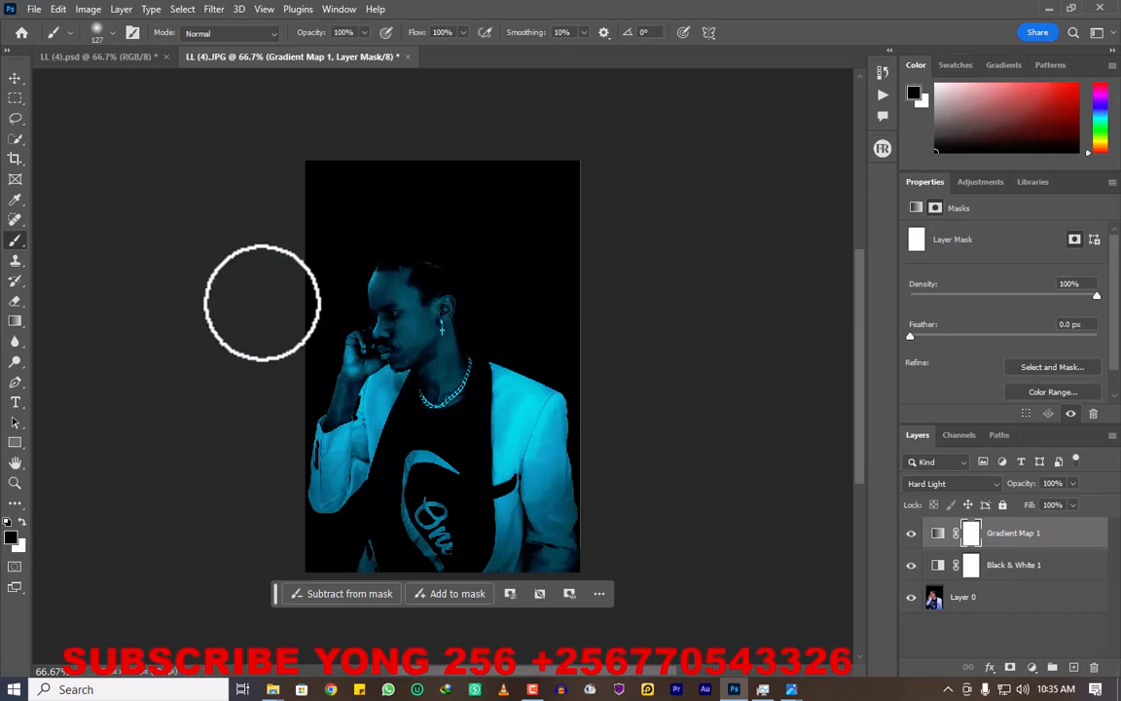
{"action": "left_click", "coordinate": [114, 32]}
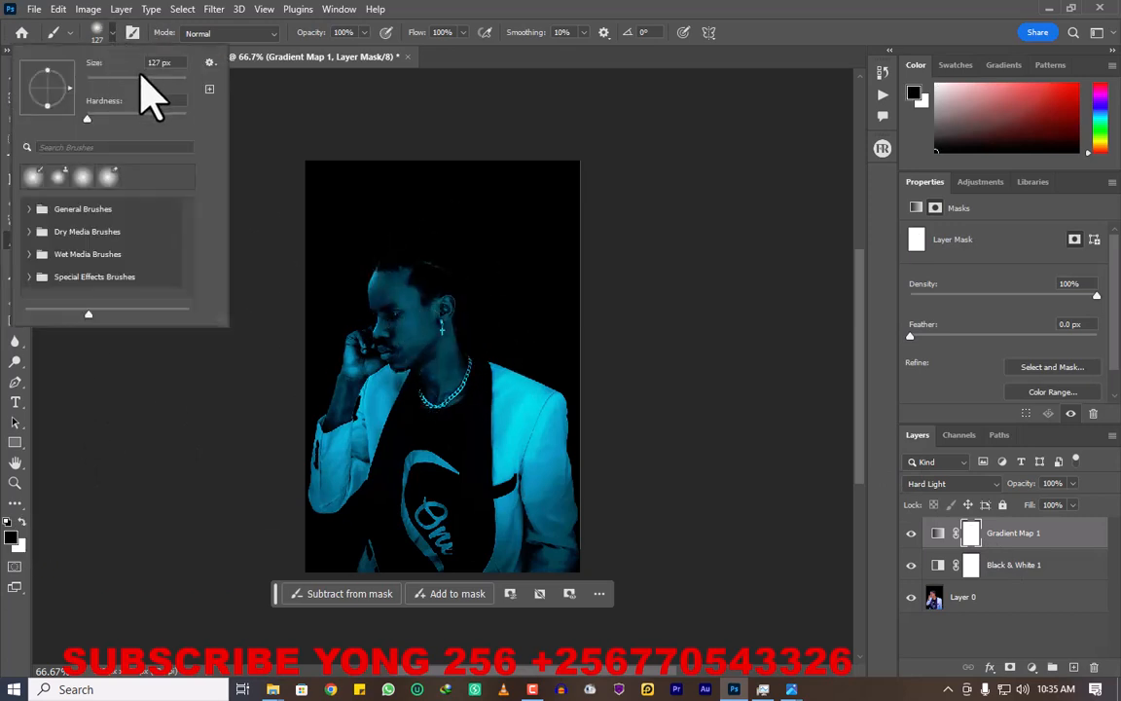
{"action": "left_click", "coordinate": [579, 13]}
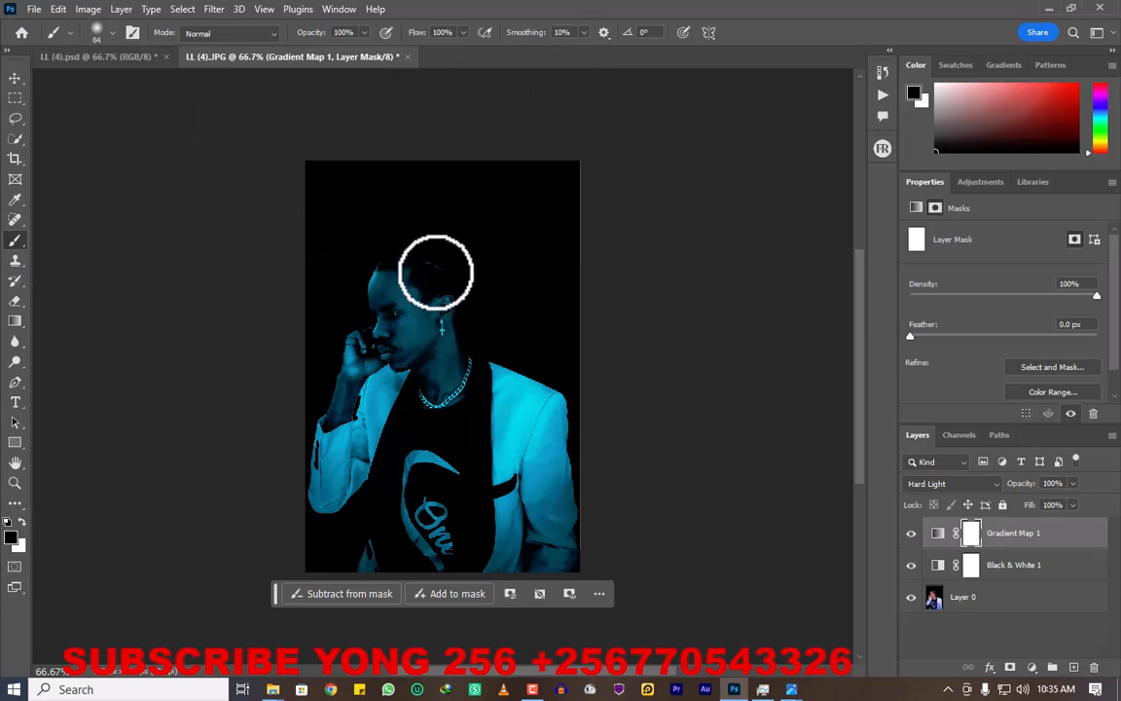
{"action": "mouse_move", "coordinate": [435, 260]}
{"action": "left_mouse_down"}
{"action": "mouse_move", "coordinate": [464, 299]}
{"action": "mouse_move", "coordinate": [468, 334]}
{"action": "mouse_move", "coordinate": [444, 272]}
{"action": "mouse_move", "coordinate": [463, 376]}
{"action": "mouse_move", "coordinate": [455, 286]}
{"action": "mouse_move", "coordinate": [467, 331]}
{"action": "mouse_move", "coordinate": [511, 389]}
{"action": "mouse_move", "coordinate": [550, 410]}
{"action": "mouse_move", "coordinate": [499, 372]}
{"action": "mouse_move", "coordinate": [571, 417]}
{"action": "mouse_move", "coordinate": [534, 383]}
{"action": "mouse_move", "coordinate": [596, 507]}
{"action": "mouse_move", "coordinate": [552, 404]}
{"action": "mouse_move", "coordinate": [573, 492]}
{"action": "mouse_move", "coordinate": [549, 411]}
{"action": "mouse_move", "coordinate": [575, 456]}
{"action": "mouse_move", "coordinate": [533, 411]}
{"action": "mouse_move", "coordinate": [606, 501]}
{"action": "mouse_move", "coordinate": [573, 491]}
{"action": "mouse_move", "coordinate": [539, 427]}
{"action": "mouse_move", "coordinate": [508, 409]}
{"action": "left_mouse_up"}
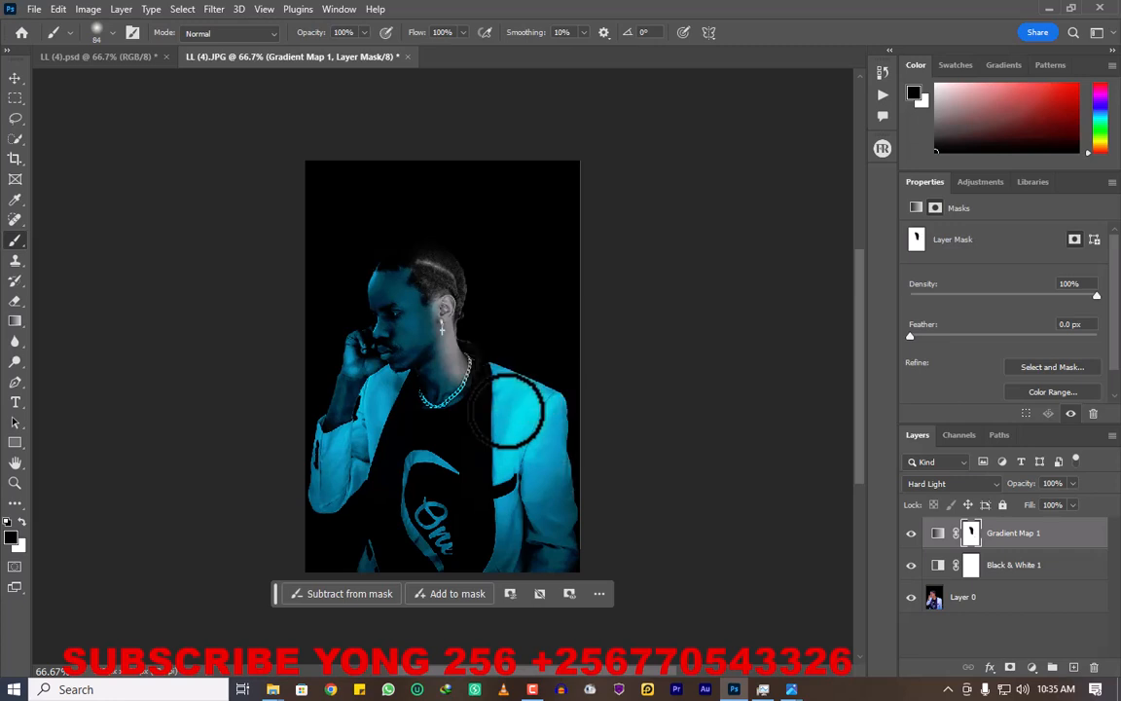
{"action": "key", "text": "ctrl+z"}
{"action": "key", "text": "ctrl+z"}
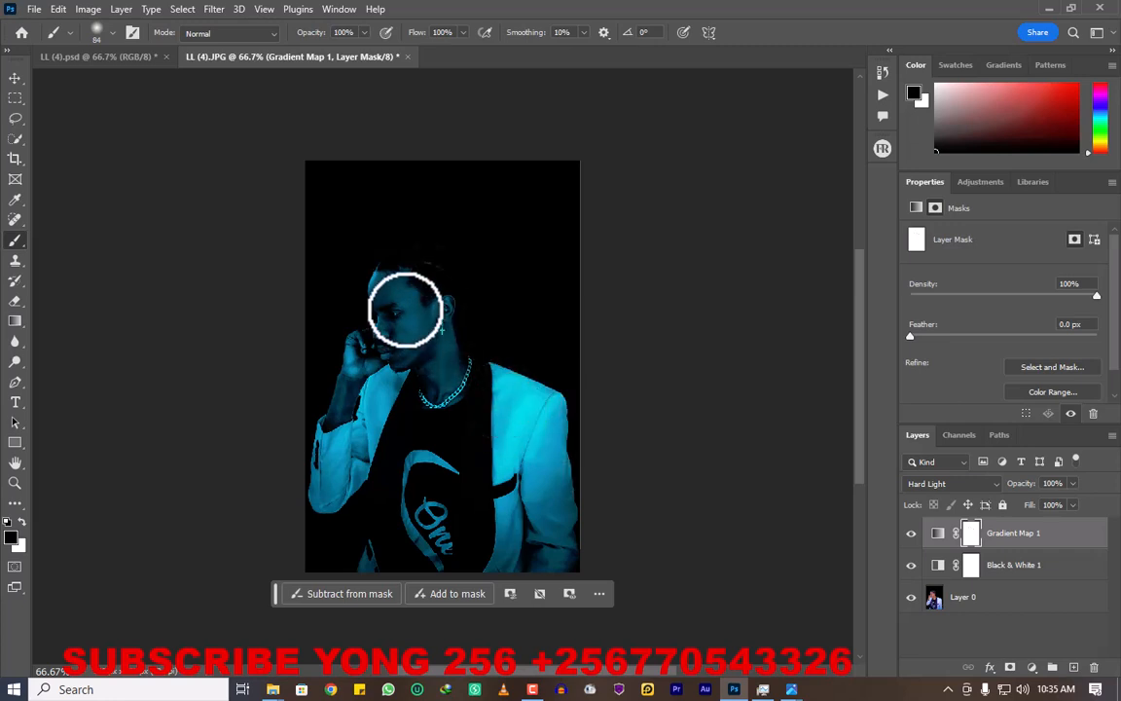
- Paint black on the Gradient Map mask over the hair, ear, back of the neck and the jacket half behind the ear side
{"action": "mouse_move", "coordinate": [410, 268]}
{"action": "left_mouse_down"}
{"action": "mouse_move", "coordinate": [463, 281]}
{"action": "mouse_move", "coordinate": [424, 251]}
{"action": "mouse_move", "coordinate": [463, 260]}
{"action": "mouse_move", "coordinate": [408, 251]}
{"action": "mouse_move", "coordinate": [434, 256]}
{"action": "mouse_move", "coordinate": [456, 279]}
{"action": "mouse_move", "coordinate": [455, 298]}
{"action": "mouse_move", "coordinate": [462, 290]}
{"action": "mouse_move", "coordinate": [452, 371]}
{"action": "mouse_move", "coordinate": [465, 458]}
{"action": "mouse_move", "coordinate": [528, 547]}
{"action": "mouse_move", "coordinate": [557, 568]}
{"action": "mouse_move", "coordinate": [596, 563]}
{"action": "mouse_move", "coordinate": [598, 550]}
{"action": "mouse_move", "coordinate": [590, 474]}
{"action": "mouse_move", "coordinate": [578, 553]}
{"action": "mouse_move", "coordinate": [581, 431]}
{"action": "mouse_move", "coordinate": [560, 382]}
{"action": "mouse_move", "coordinate": [457, 366]}
{"action": "mouse_move", "coordinate": [510, 376]}
{"action": "mouse_move", "coordinate": [579, 476]}
{"action": "mouse_move", "coordinate": [523, 379]}
{"action": "mouse_move", "coordinate": [481, 367]}
{"action": "mouse_move", "coordinate": [496, 403]}
{"action": "mouse_move", "coordinate": [582, 502]}
{"action": "mouse_move", "coordinate": [523, 389]}
{"action": "mouse_move", "coordinate": [526, 457]}
{"action": "mouse_move", "coordinate": [515, 421]}
{"action": "mouse_move", "coordinate": [502, 445]}
{"action": "mouse_move", "coordinate": [487, 408]}
{"action": "mouse_move", "coordinate": [507, 487]}
{"action": "mouse_move", "coordinate": [515, 456]}
{"action": "mouse_move", "coordinate": [555, 524]}
{"action": "mouse_move", "coordinate": [547, 473]}
{"action": "mouse_move", "coordinate": [552, 530]}
{"action": "mouse_move", "coordinate": [503, 490]}
{"action": "mouse_move", "coordinate": [579, 556]}
{"action": "mouse_move", "coordinate": [581, 490]}
{"action": "mouse_move", "coordinate": [578, 535]}
{"action": "mouse_move", "coordinate": [549, 441]}
{"action": "mouse_move", "coordinate": [569, 490]}
{"action": "left_mouse_up"}
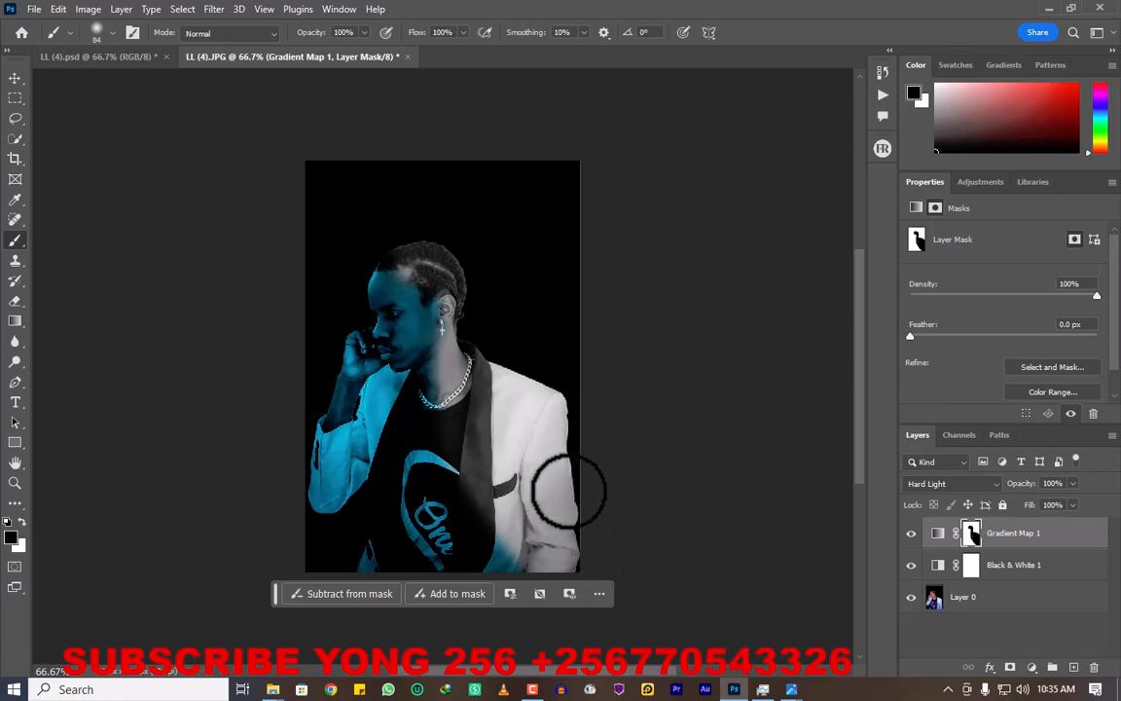
{"action": "mouse_move", "coordinate": [446, 300]}
{"action": "left_mouse_down"}
{"action": "mouse_move", "coordinate": [444, 284]}
{"action": "mouse_move", "coordinate": [458, 298]}
{"action": "mouse_move", "coordinate": [456, 332]}
{"action": "mouse_move", "coordinate": [452, 308]}
{"action": "left_mouse_up"}
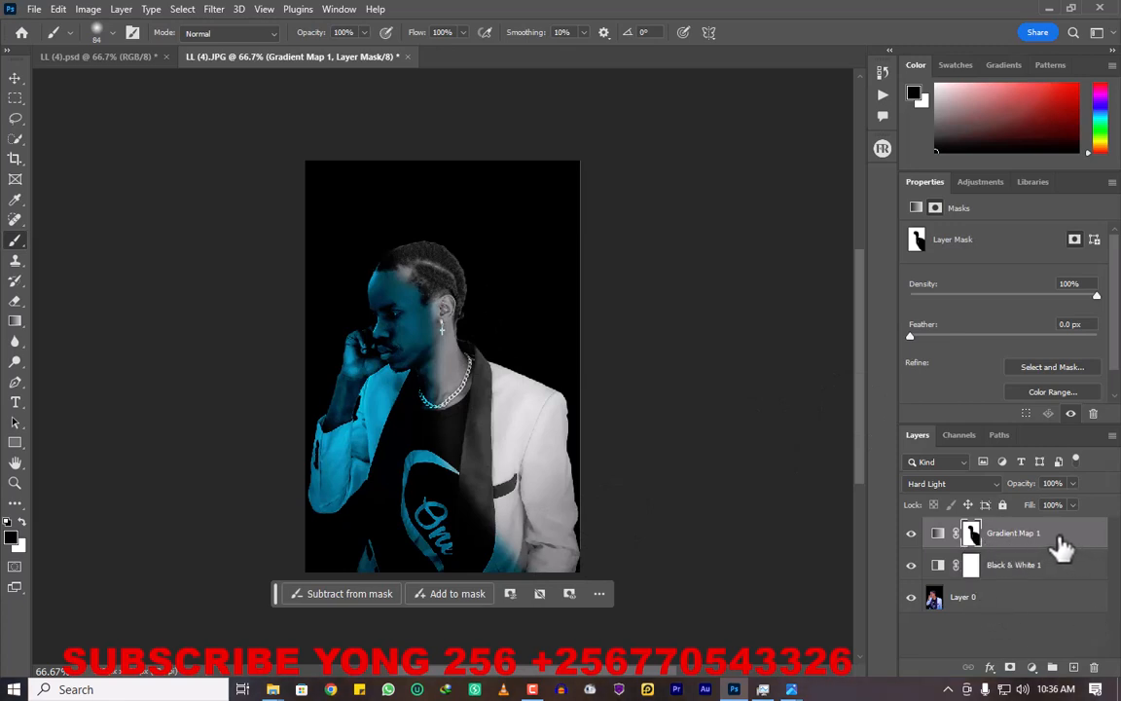
- Duplicate the Gradient Map layer with its mask inverted and change the copy's end stop colour to red #ab0303
{"action": "key", "text": "ctrl+j"}
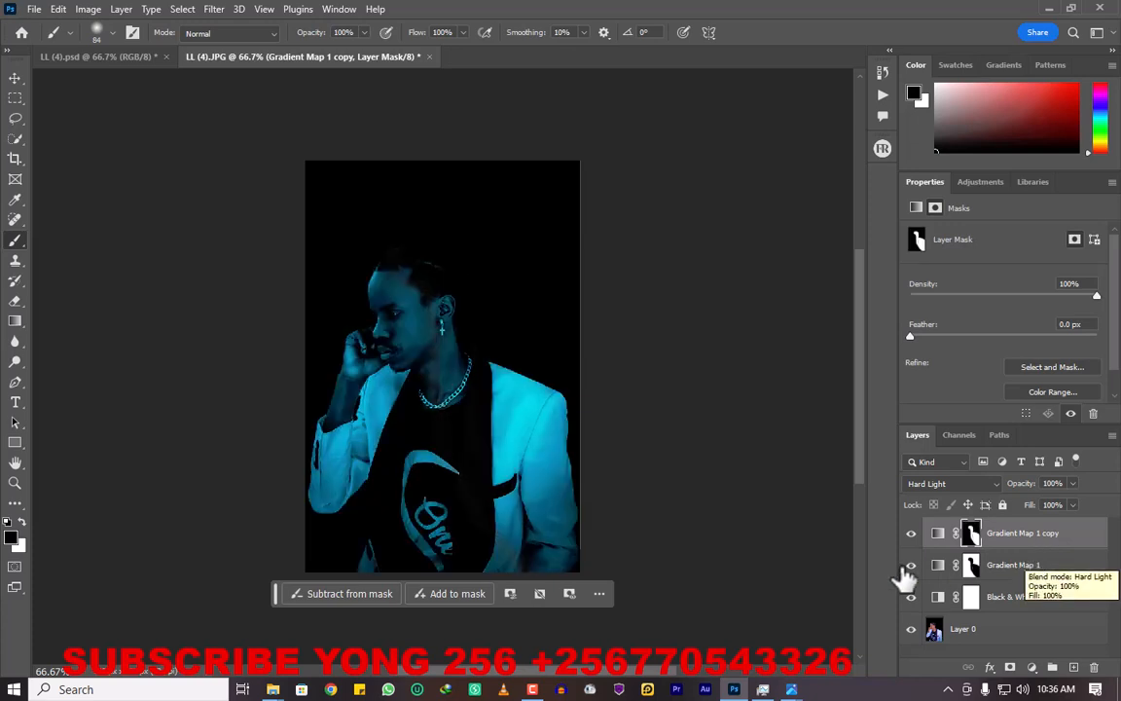
{"action": "left_click", "coordinate": [939, 535]}
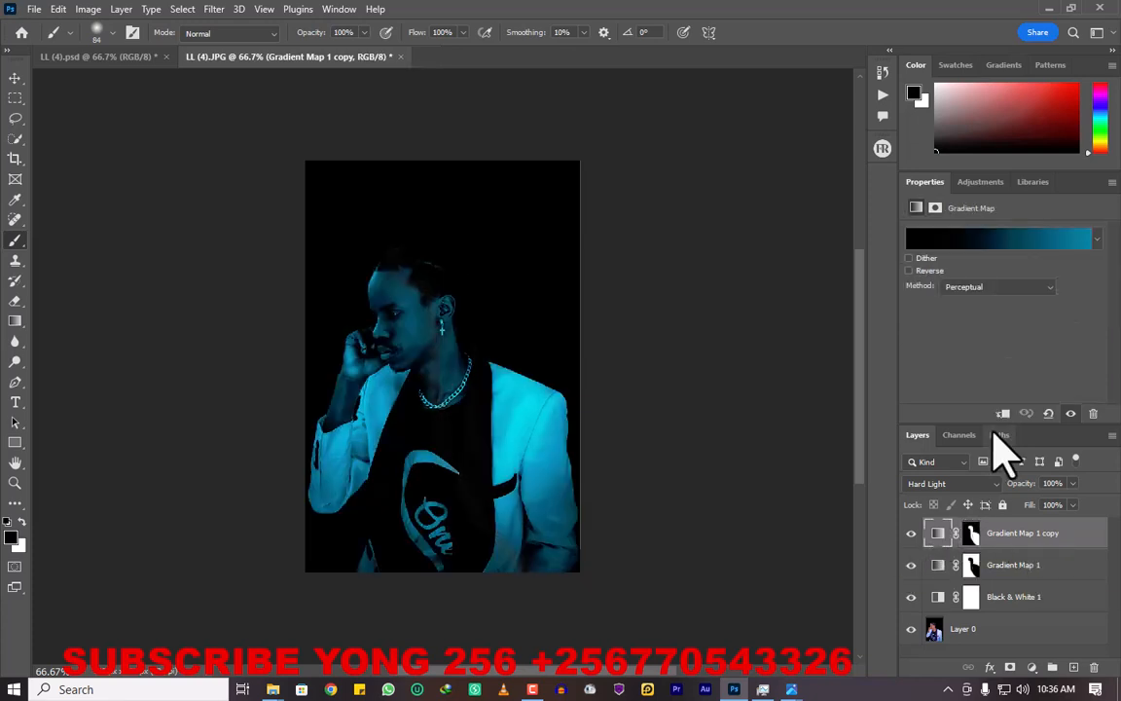
{"action": "left_click", "coordinate": [970, 238]}
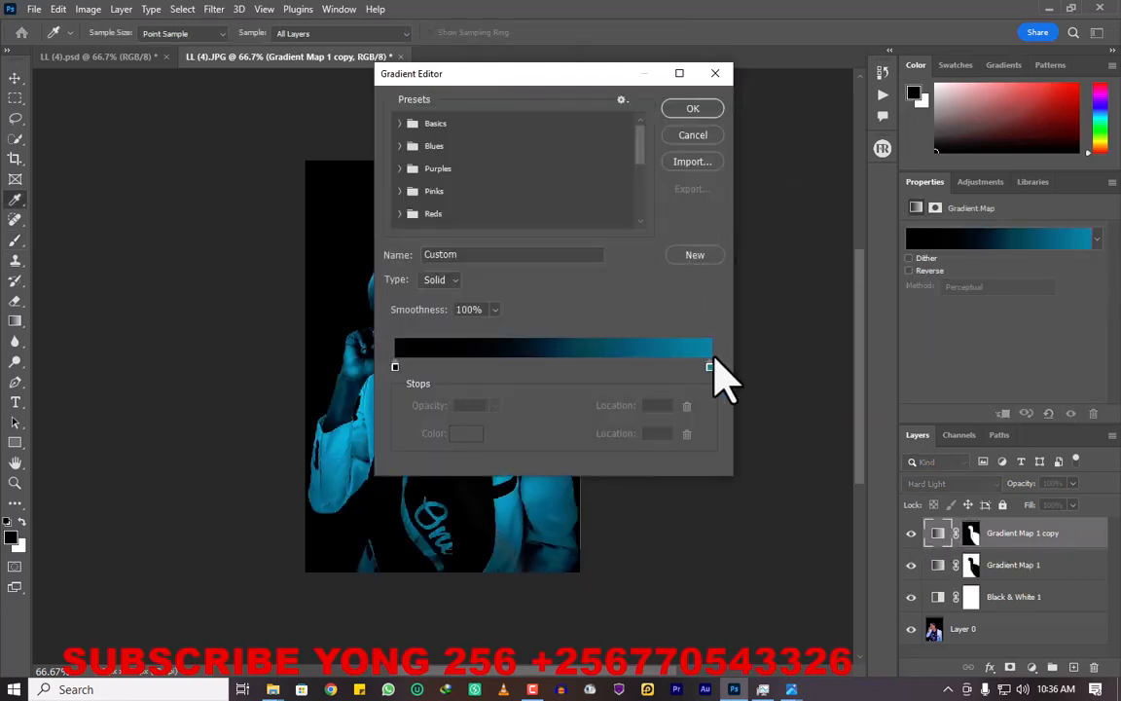
{"action": "double_click", "coordinate": [710, 368]}
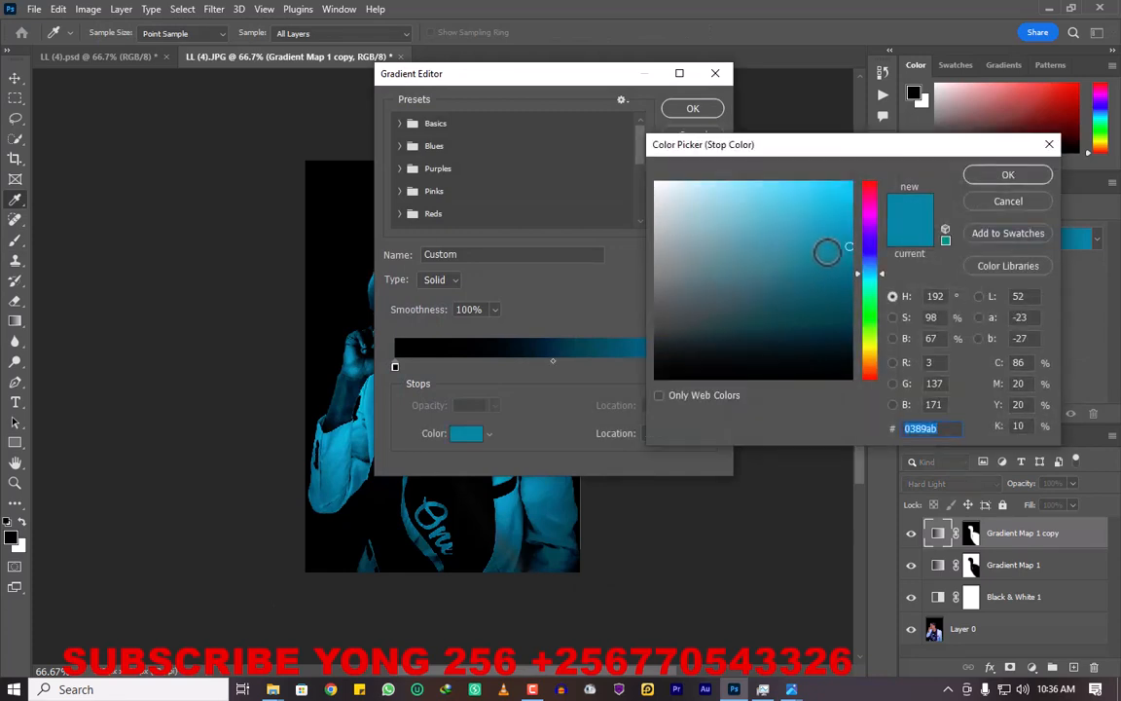
{"action": "left_click_drag", "start_coordinate": [870, 225], "coordinate": [870, 183]}
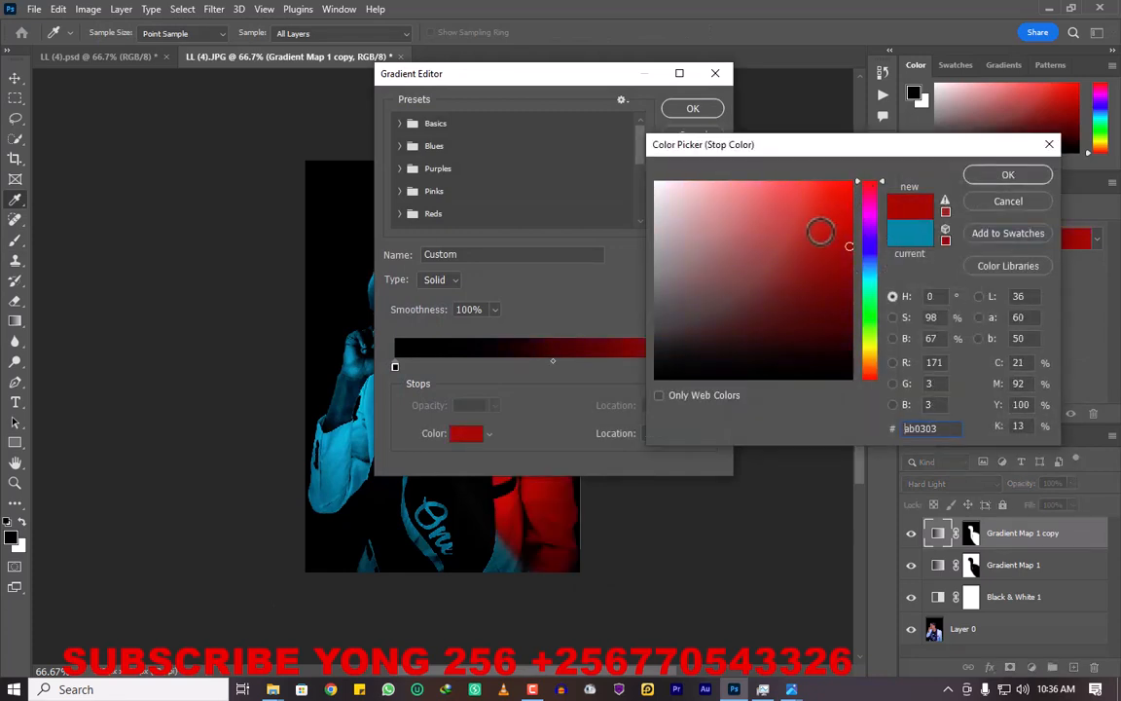
{"action": "left_click", "coordinate": [1009, 174]}
{"action": "left_click", "coordinate": [707, 115]}
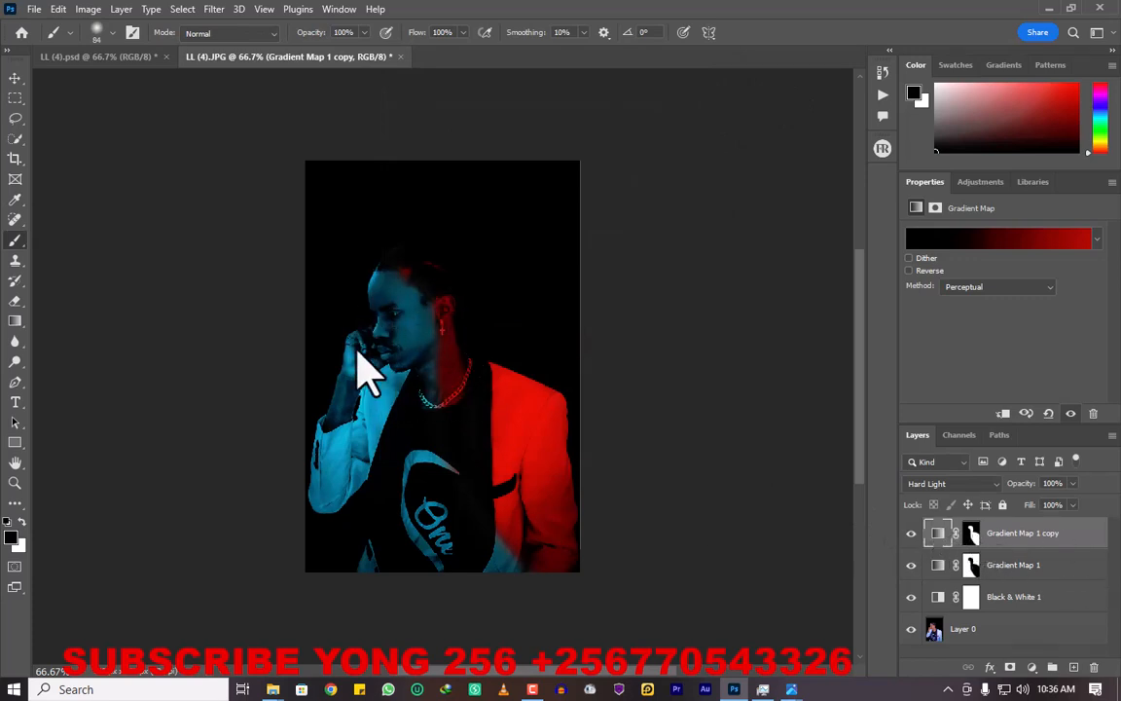
- Try a black brush stroke over the cheek on a new layer and undo it
{"action": "left_click_drag", "start_coordinate": [411, 291], "coordinate": [431, 340]}
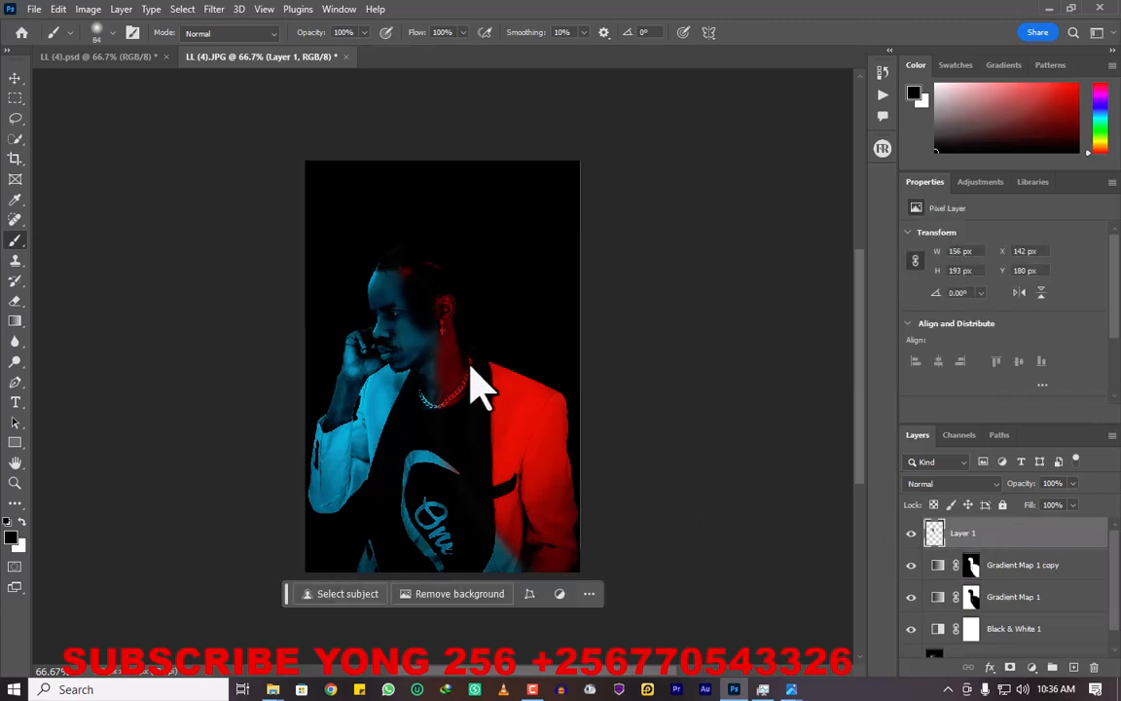
{"action": "key", "text": "ctrl+z"}
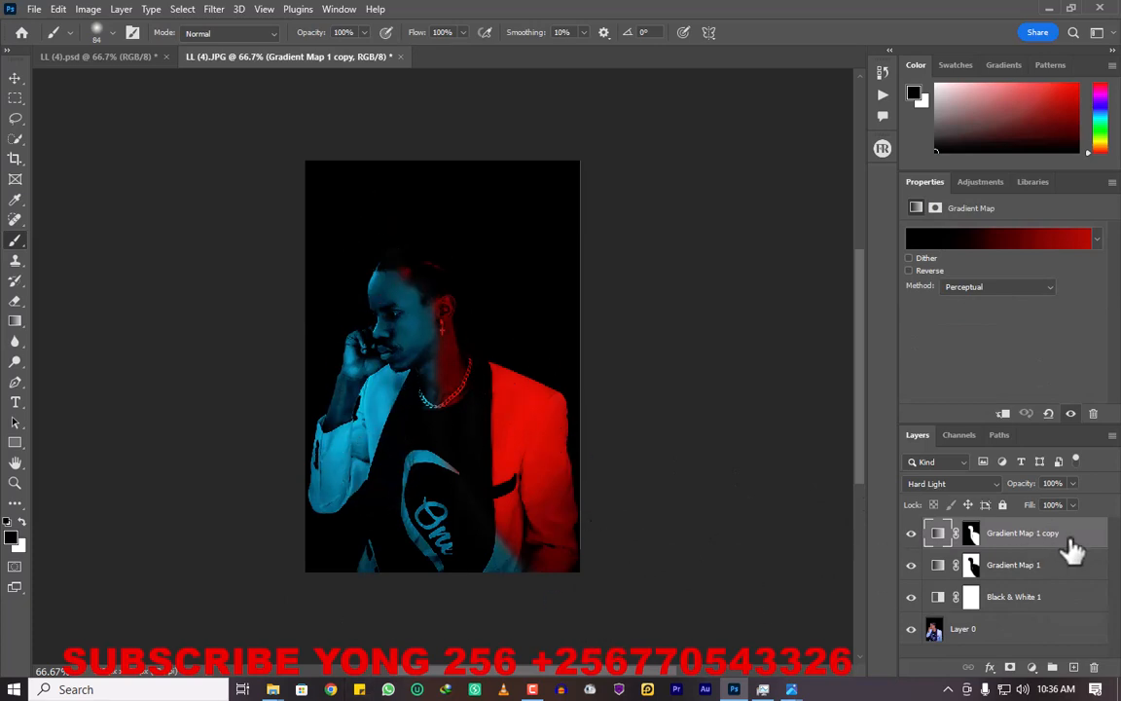
- Switch to the LL (4).psd document and examine the finished dual-light portrait at 200% zoom
{"action": "left_click", "coordinate": [98, 59]}
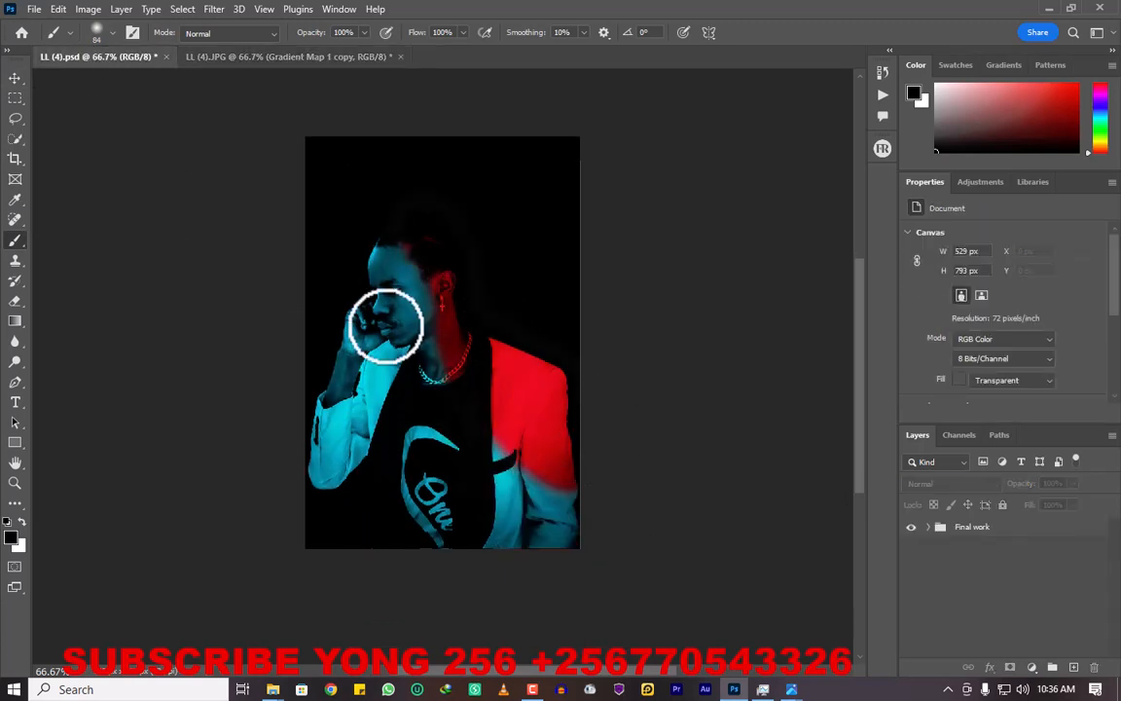
{"action": "key", "text": "ctrl+plus"}
{"action": "key", "text": "ctrl+plus"}
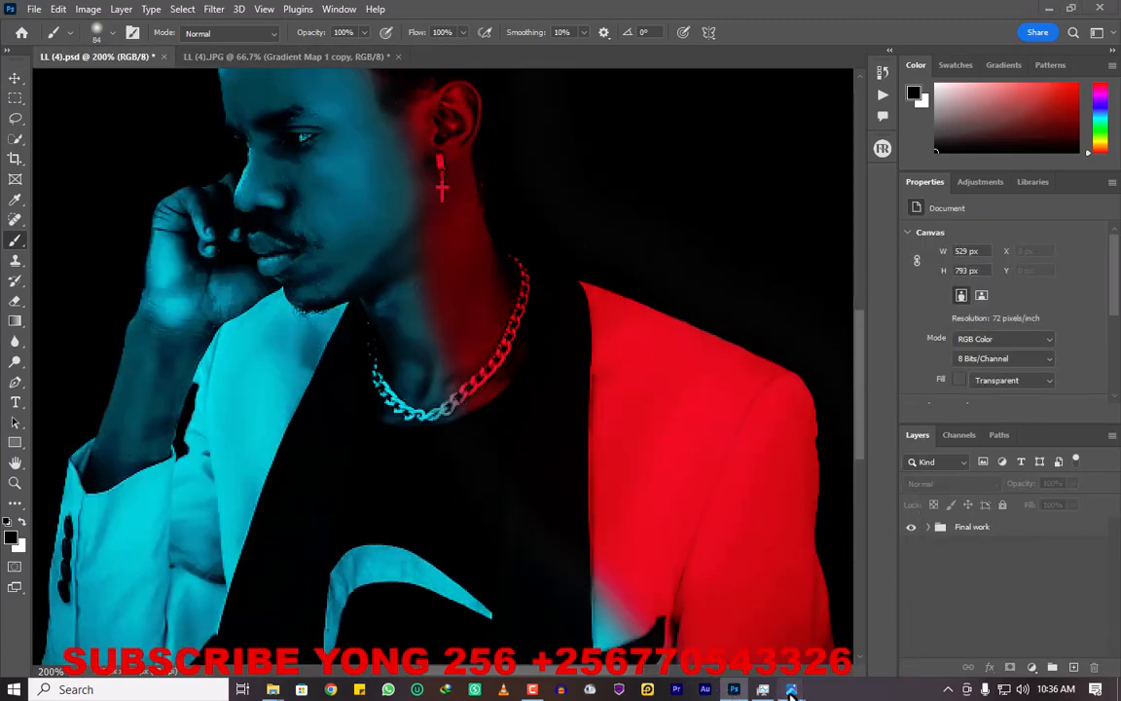
- Switch to the photo viewer to compare LL (4).jpg with the original LL (4).JPG, and examine the edited image in a maximized window
{"action": "mouse_move", "coordinate": [792, 690]}
{"action": "left_click", "coordinate": [752, 596]}
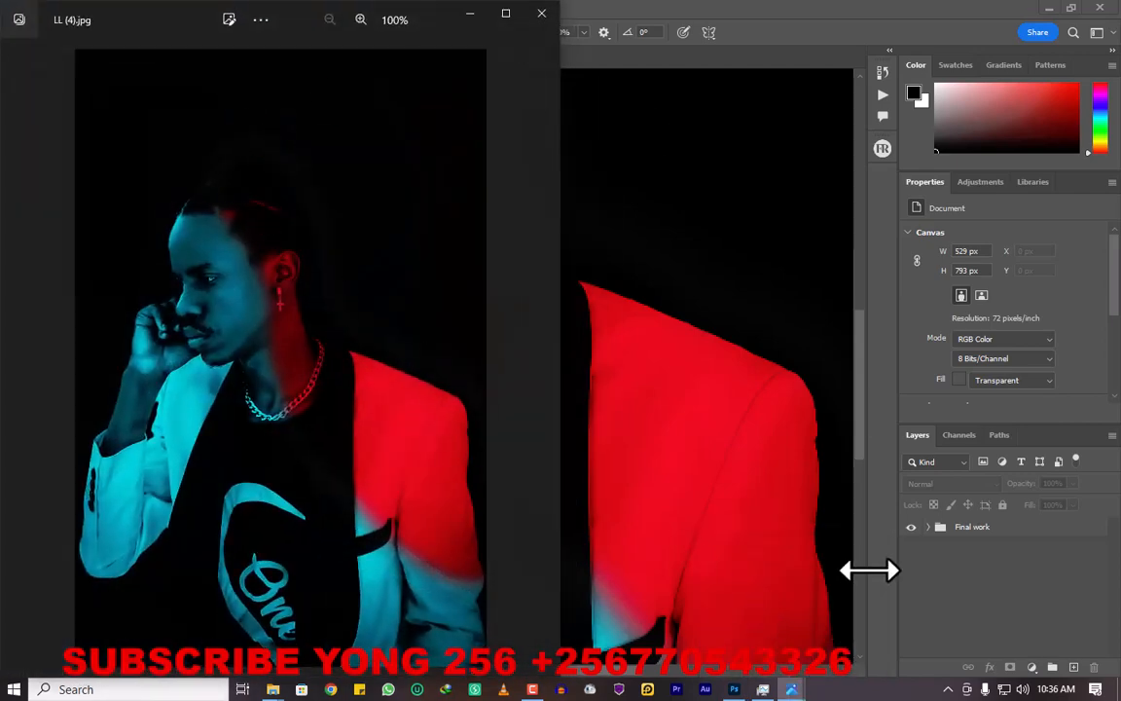
{"action": "mouse_move", "coordinate": [792, 691]}
{"action": "left_click", "coordinate": [835, 603]}
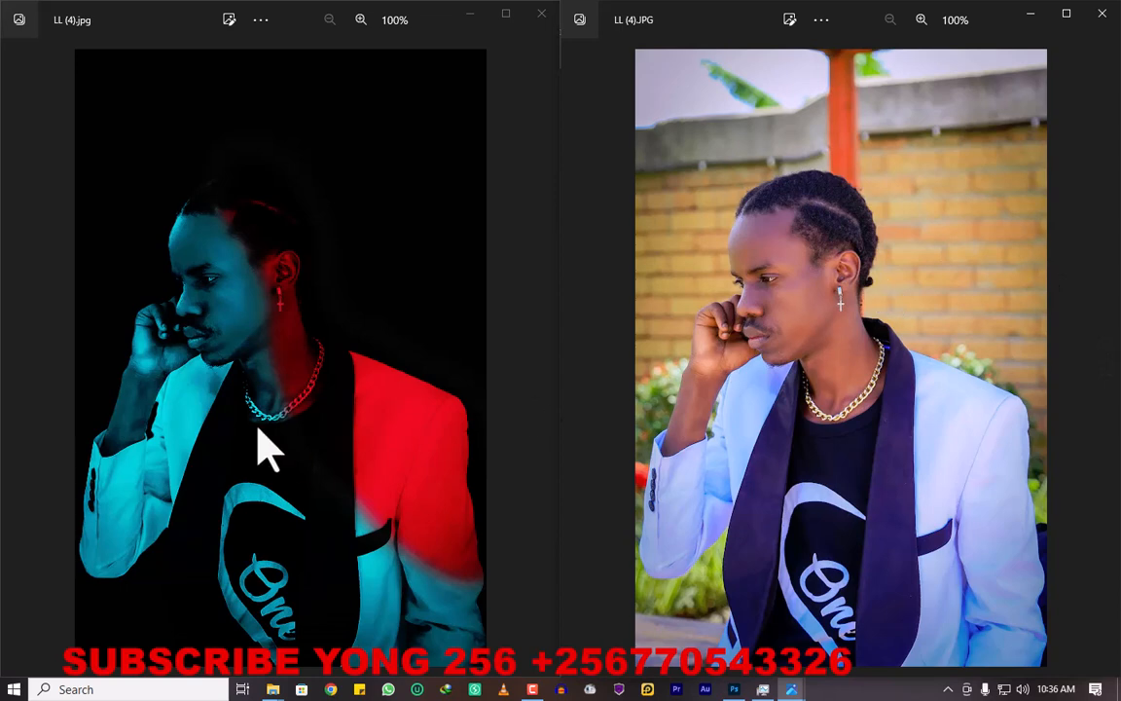
{"action": "left_click", "coordinate": [505, 14]}
{"action": "scroll", "coordinate": [769, 389], "scroll_direction": "up", "scroll_amount": 8}
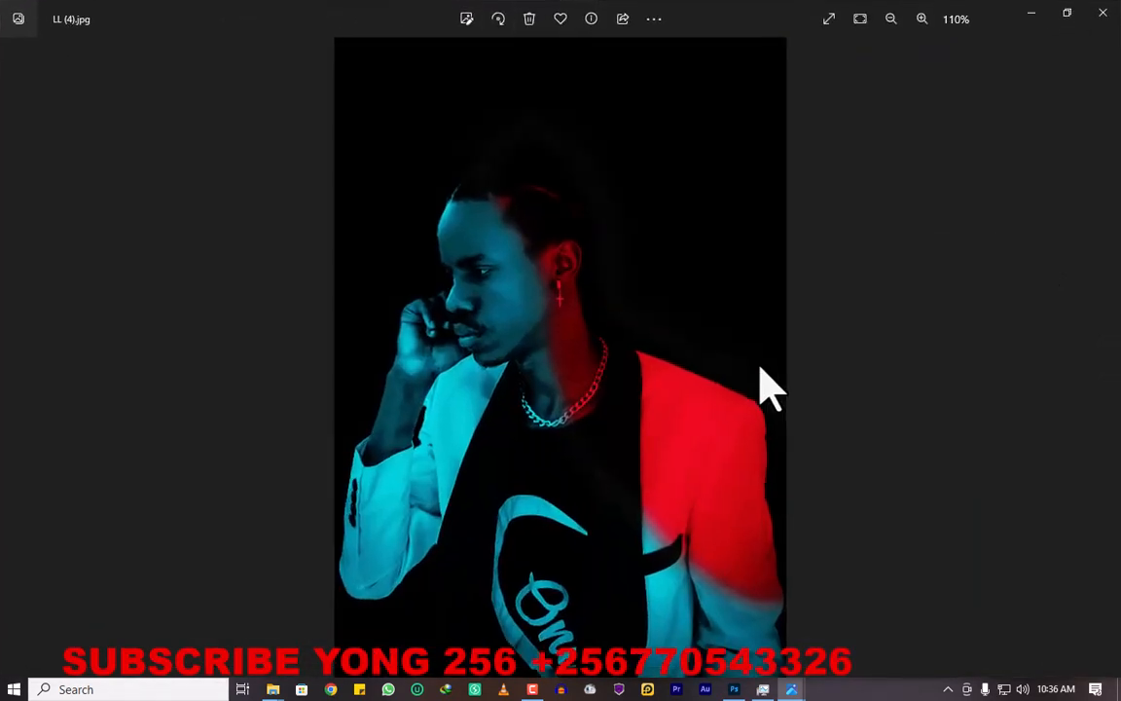
{"action": "scroll", "coordinate": [766, 383], "scroll_direction": "down", "scroll_amount": 8}
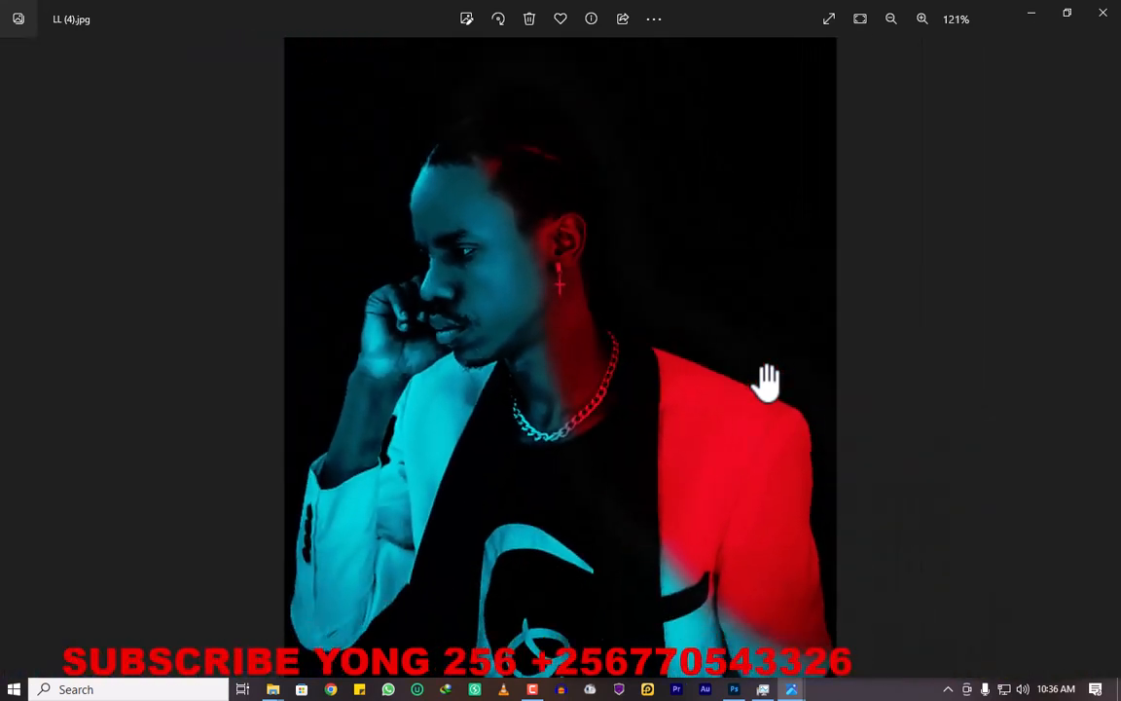